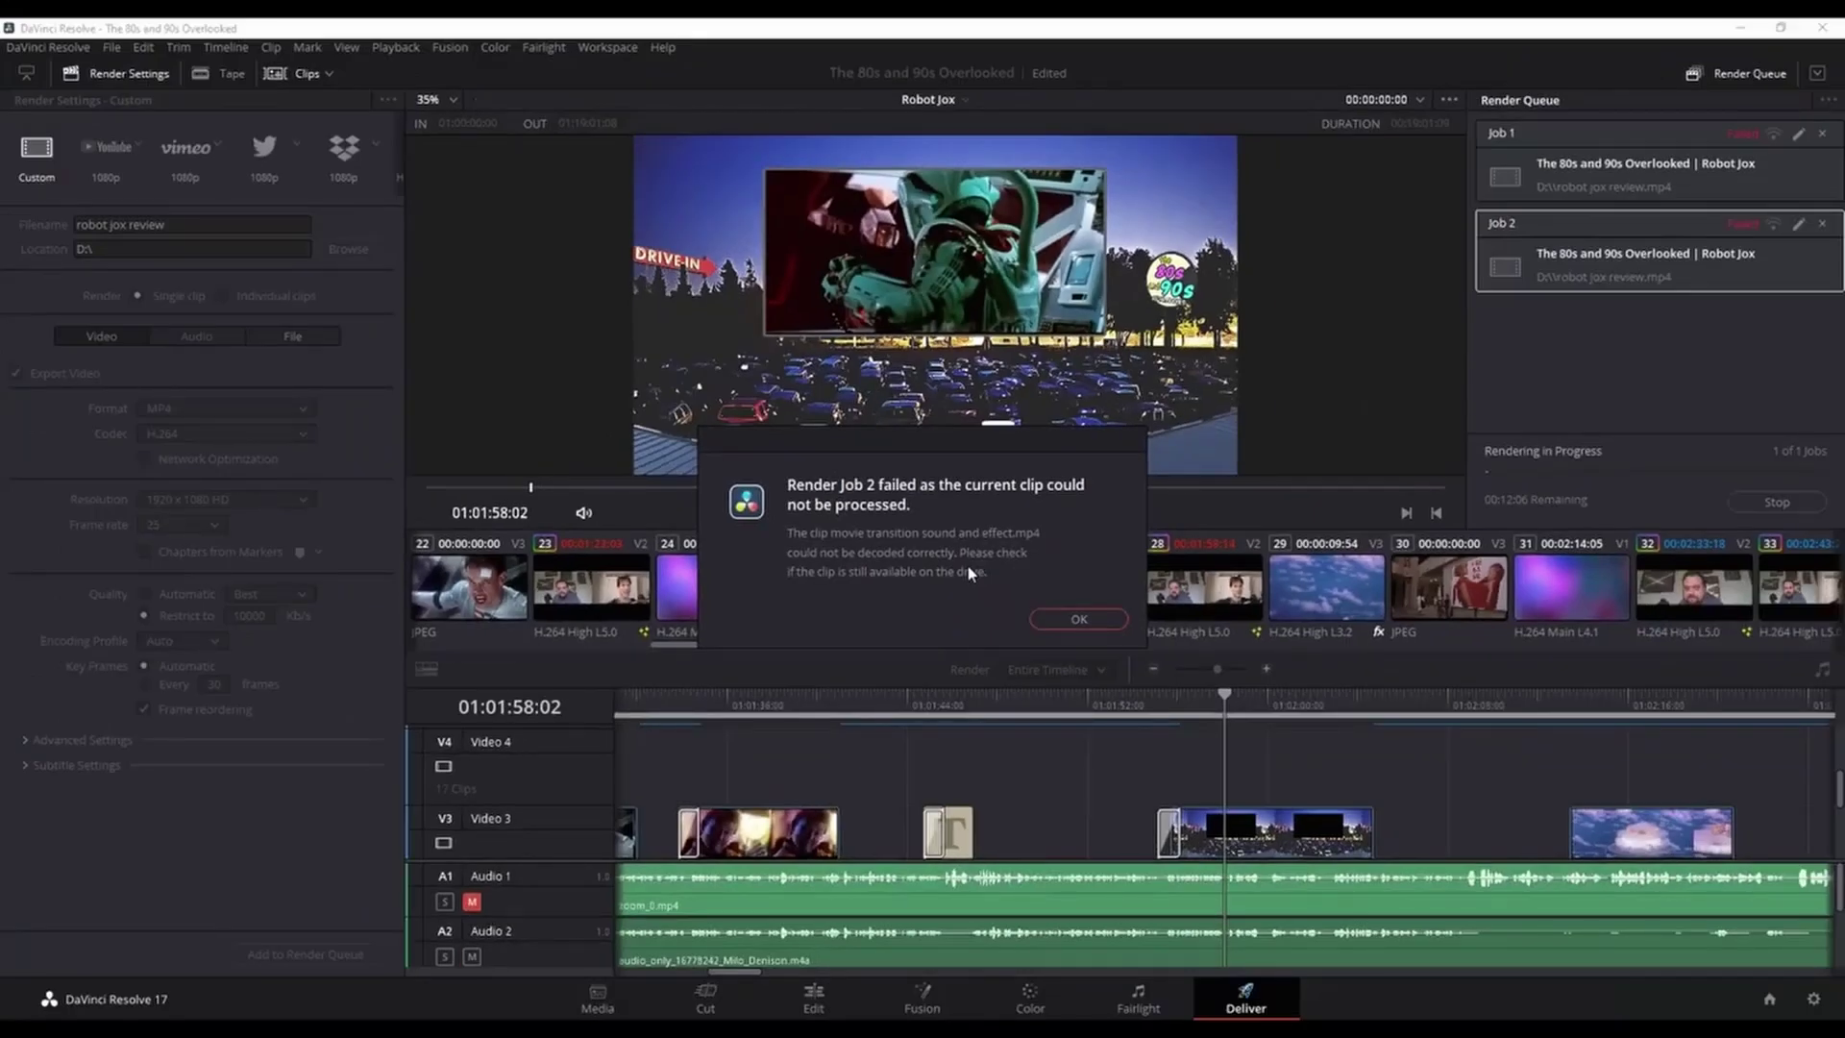
Dismiss the render error and open Preferences, checking Media Storage before returning to UI Settings
click(1077, 619)
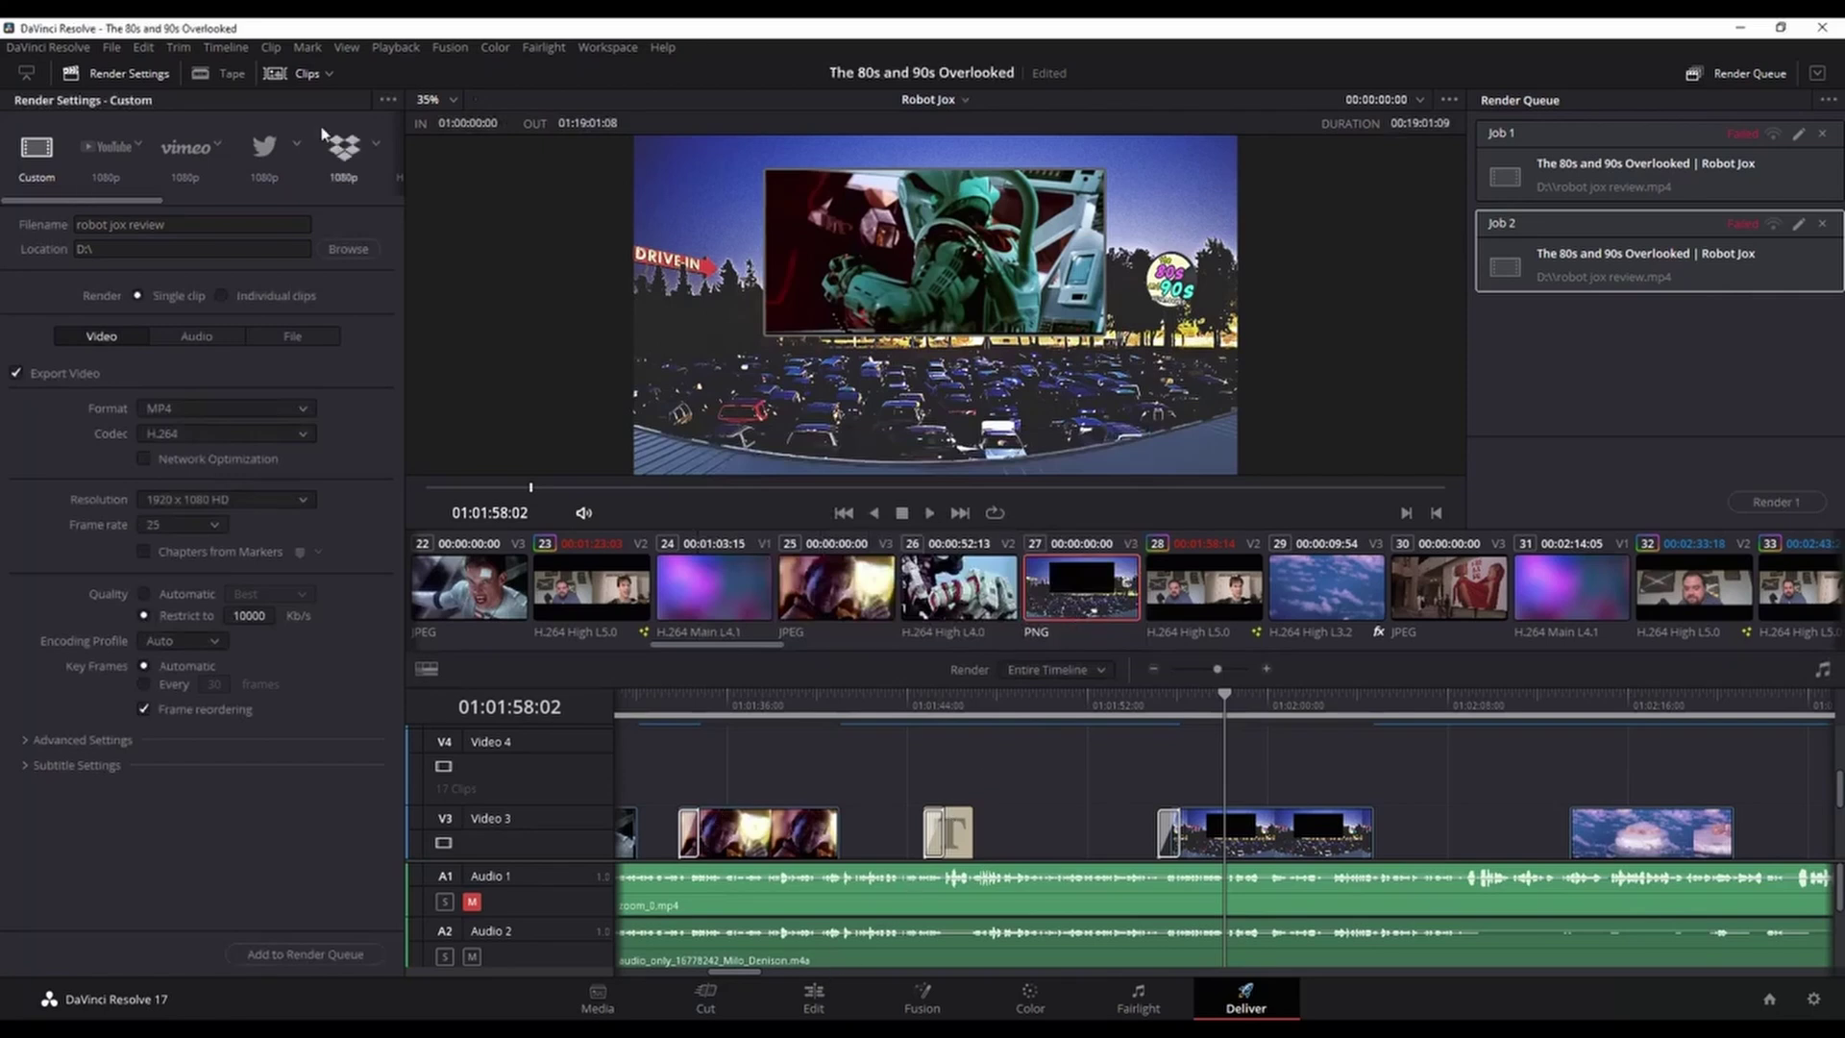
click(54, 52)
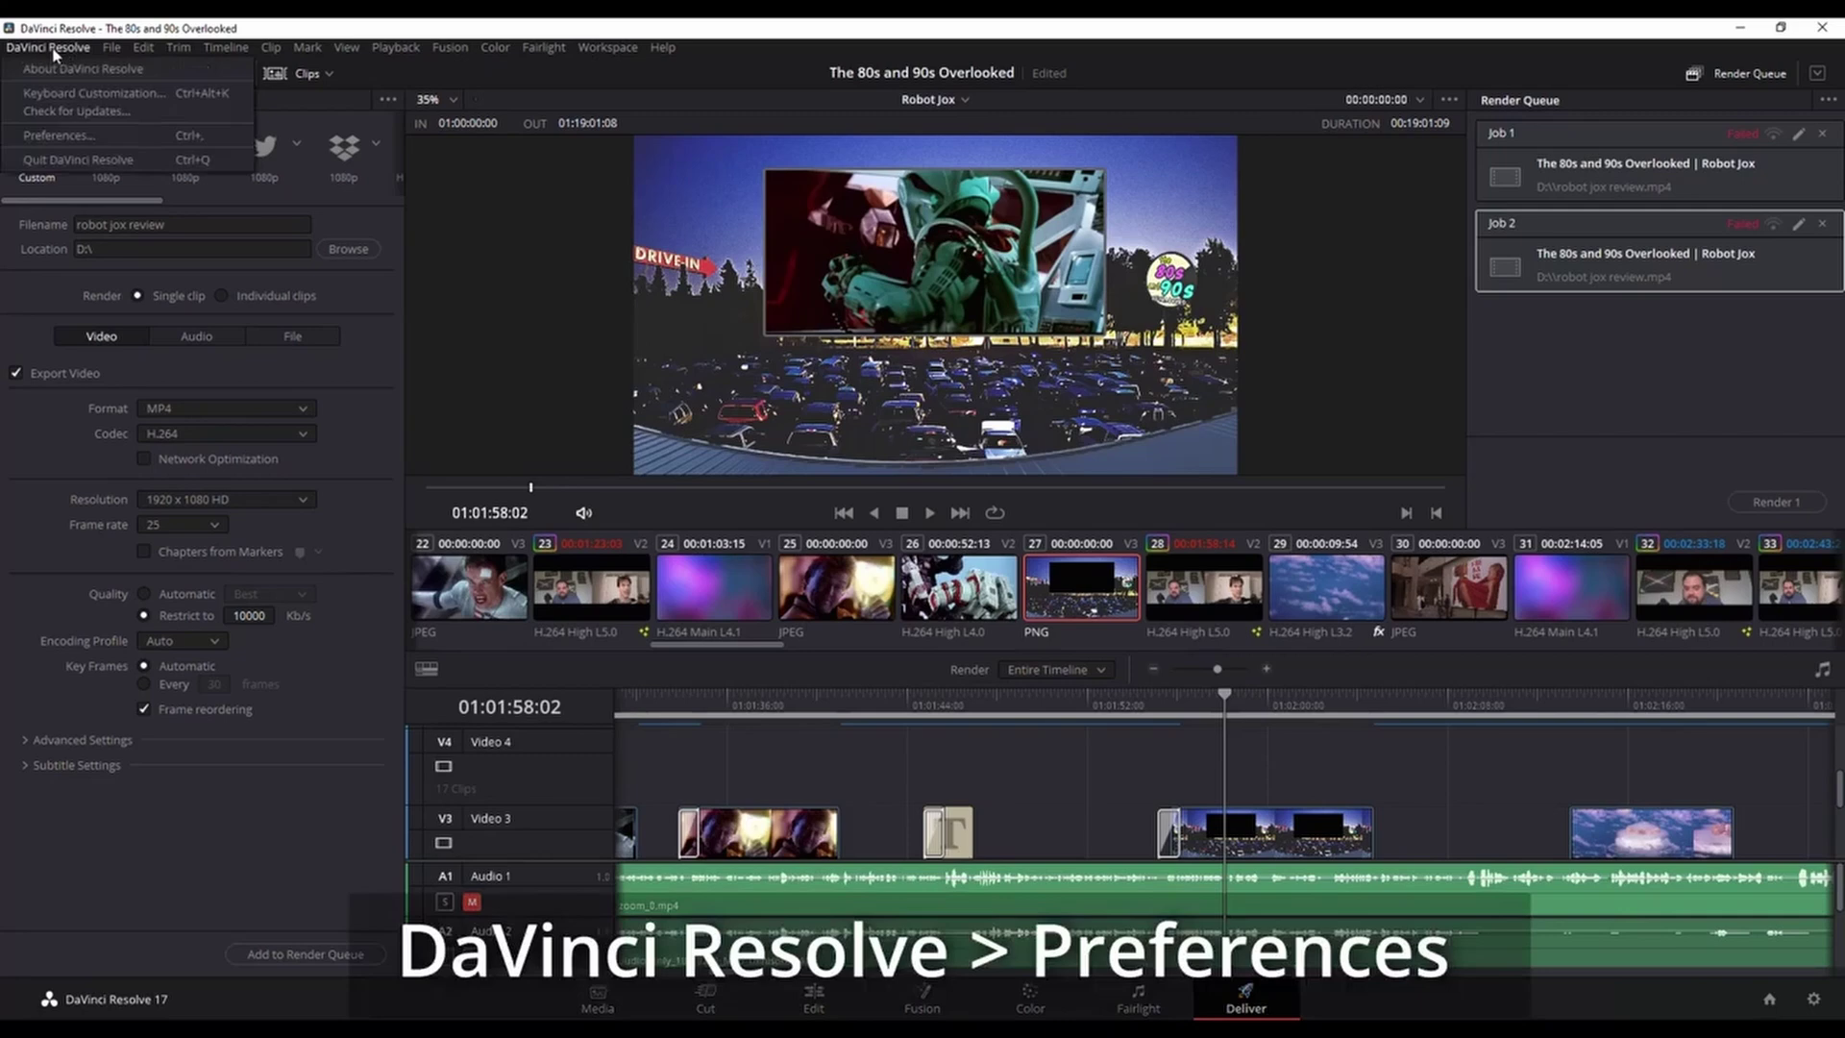
click(85, 142)
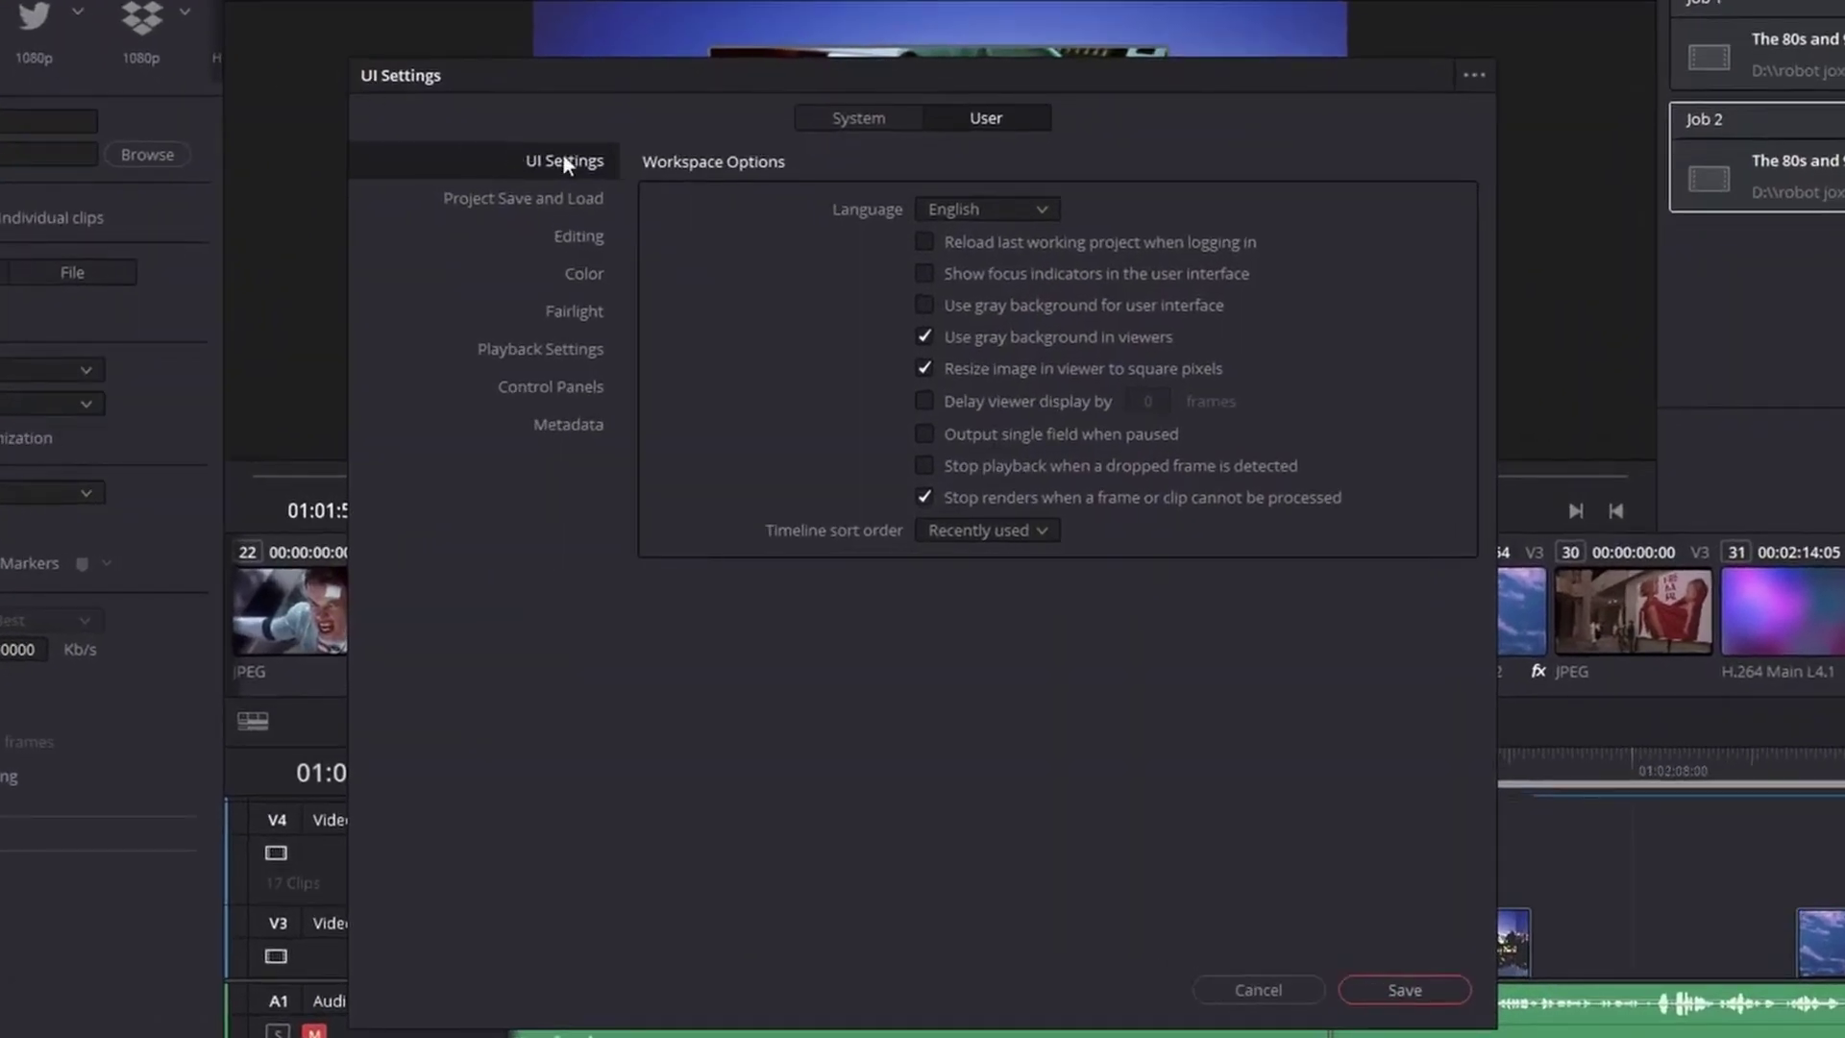
click(827, 127)
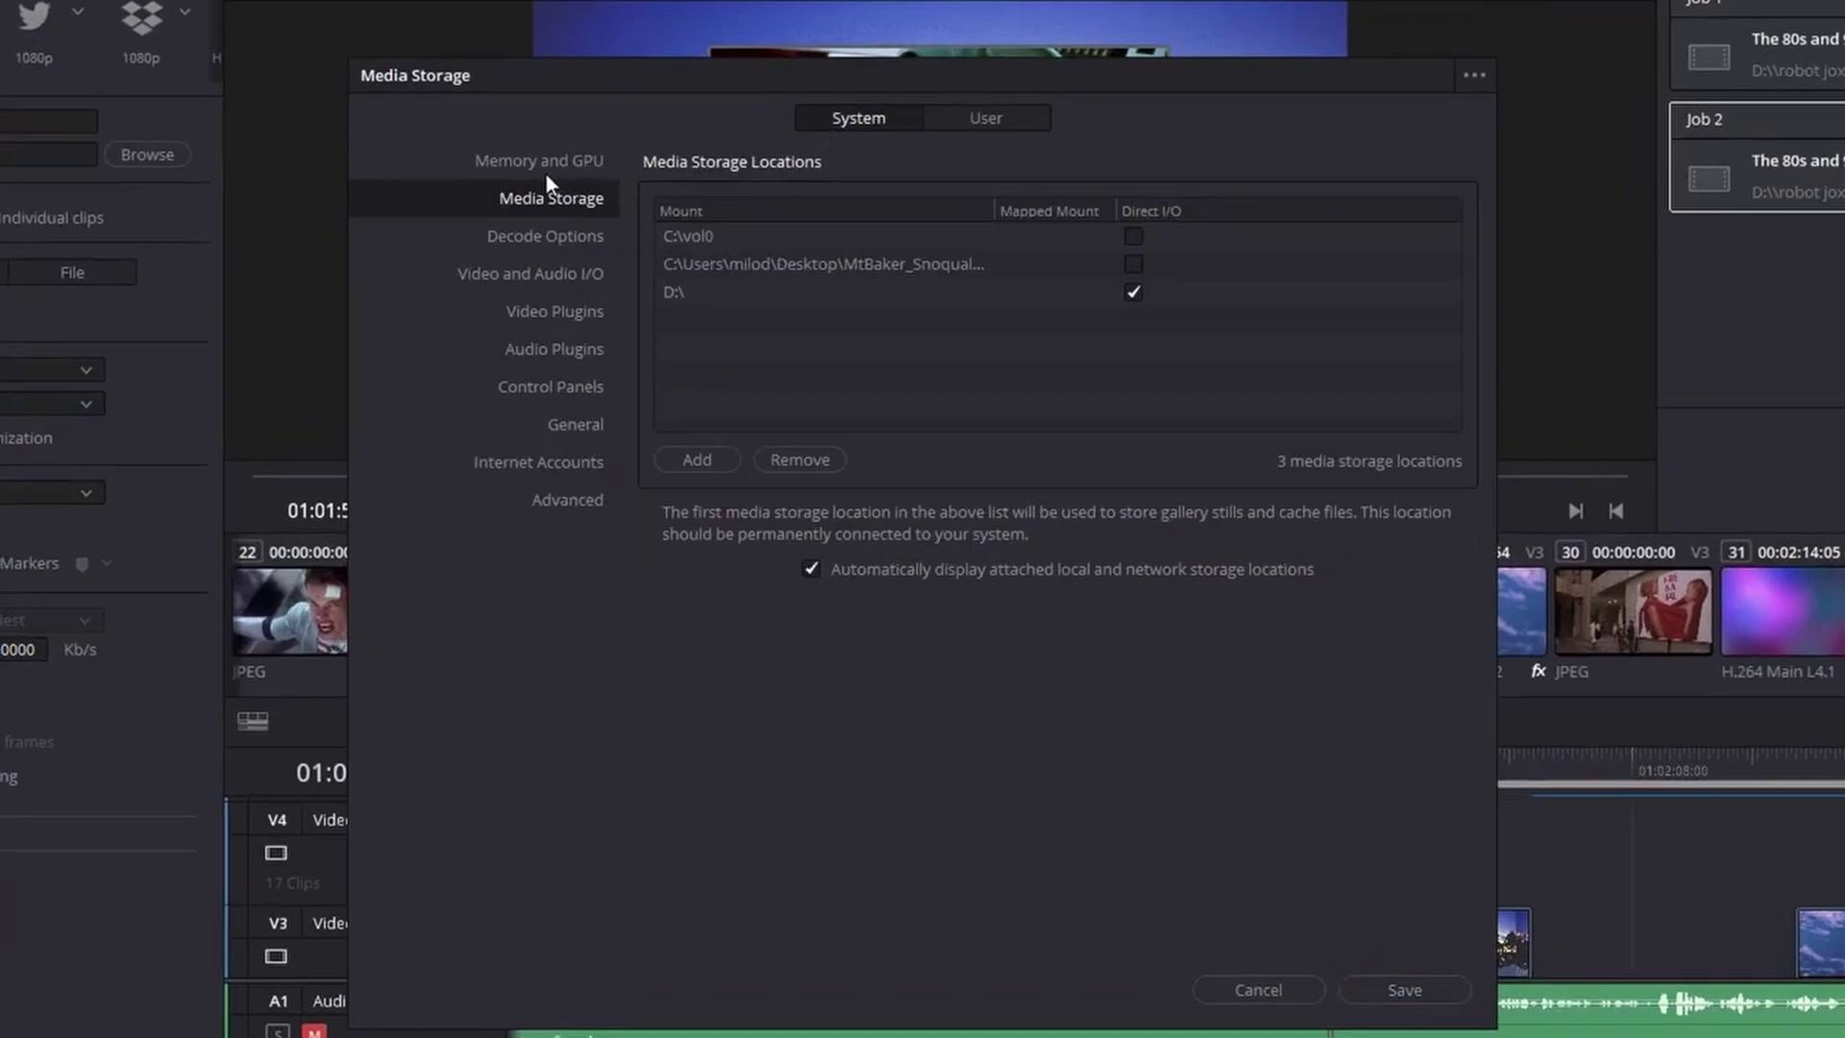
click(984, 119)
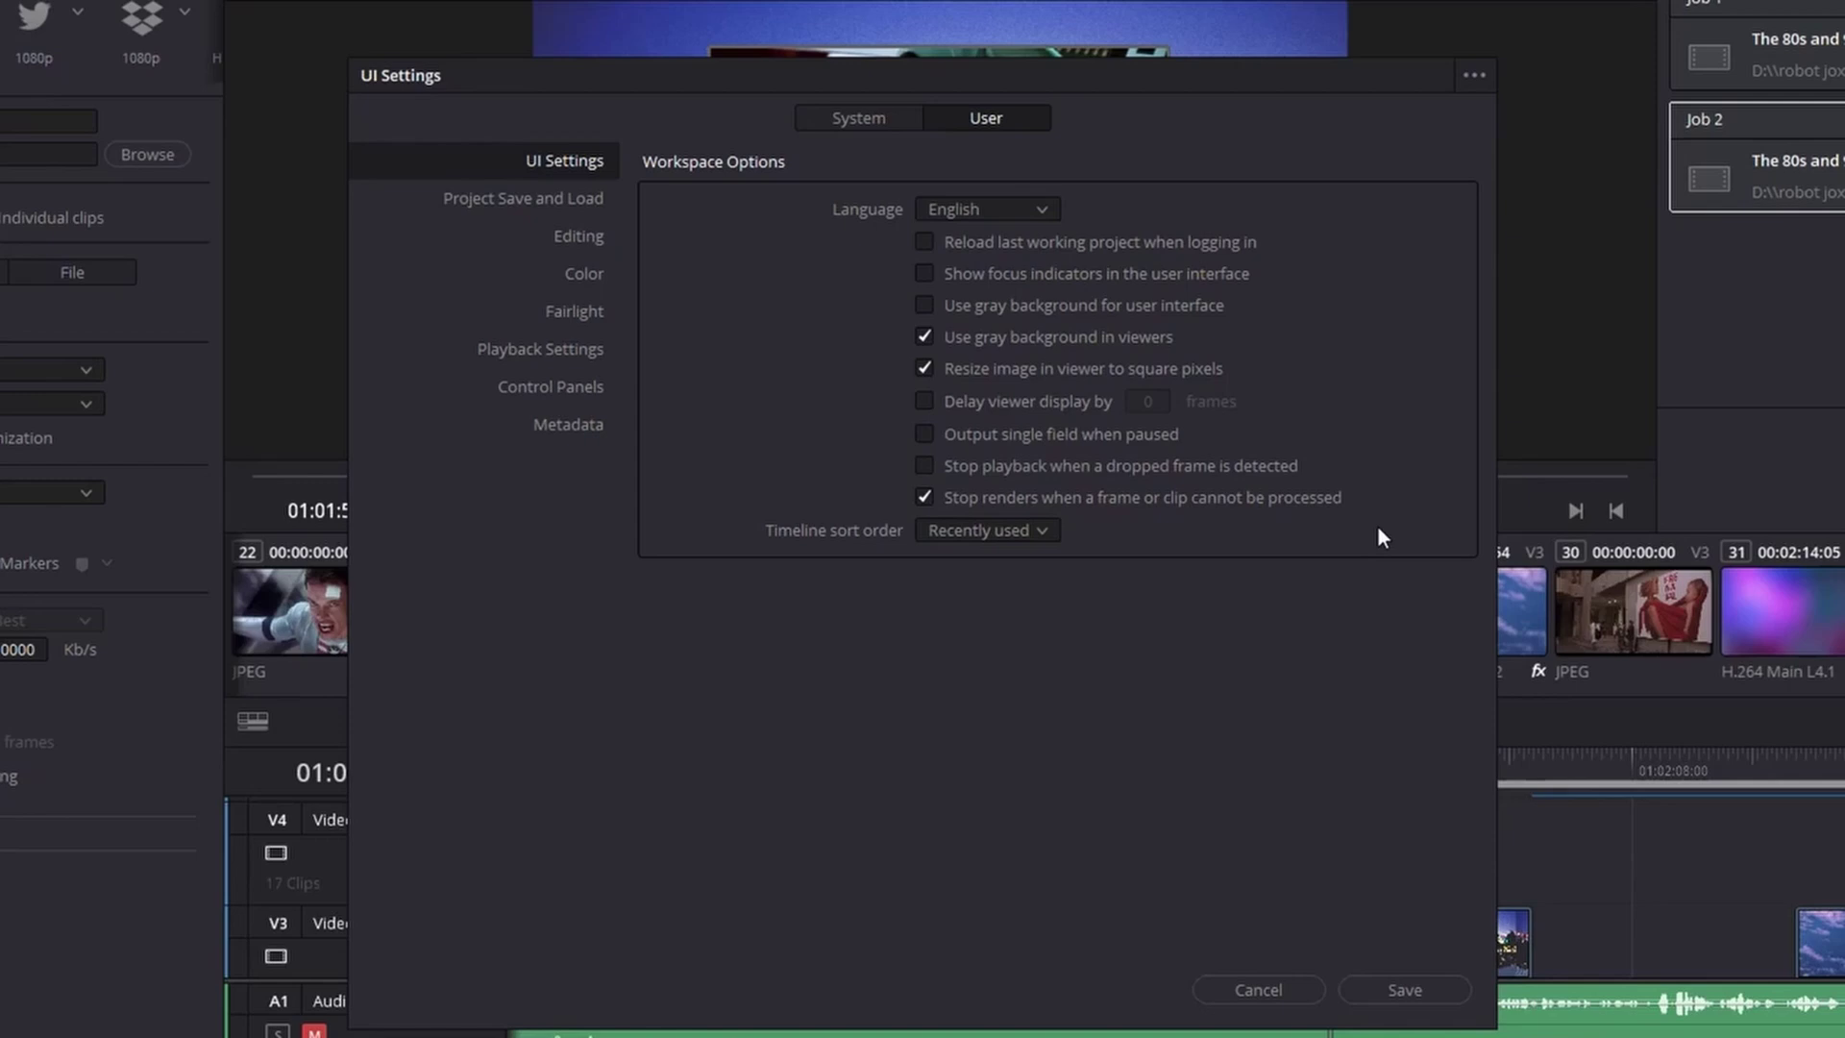
Turn off stopping renders on unprocessable clips, then re-render Job 3, replacing robot jox review
click(925, 497)
click(1410, 989)
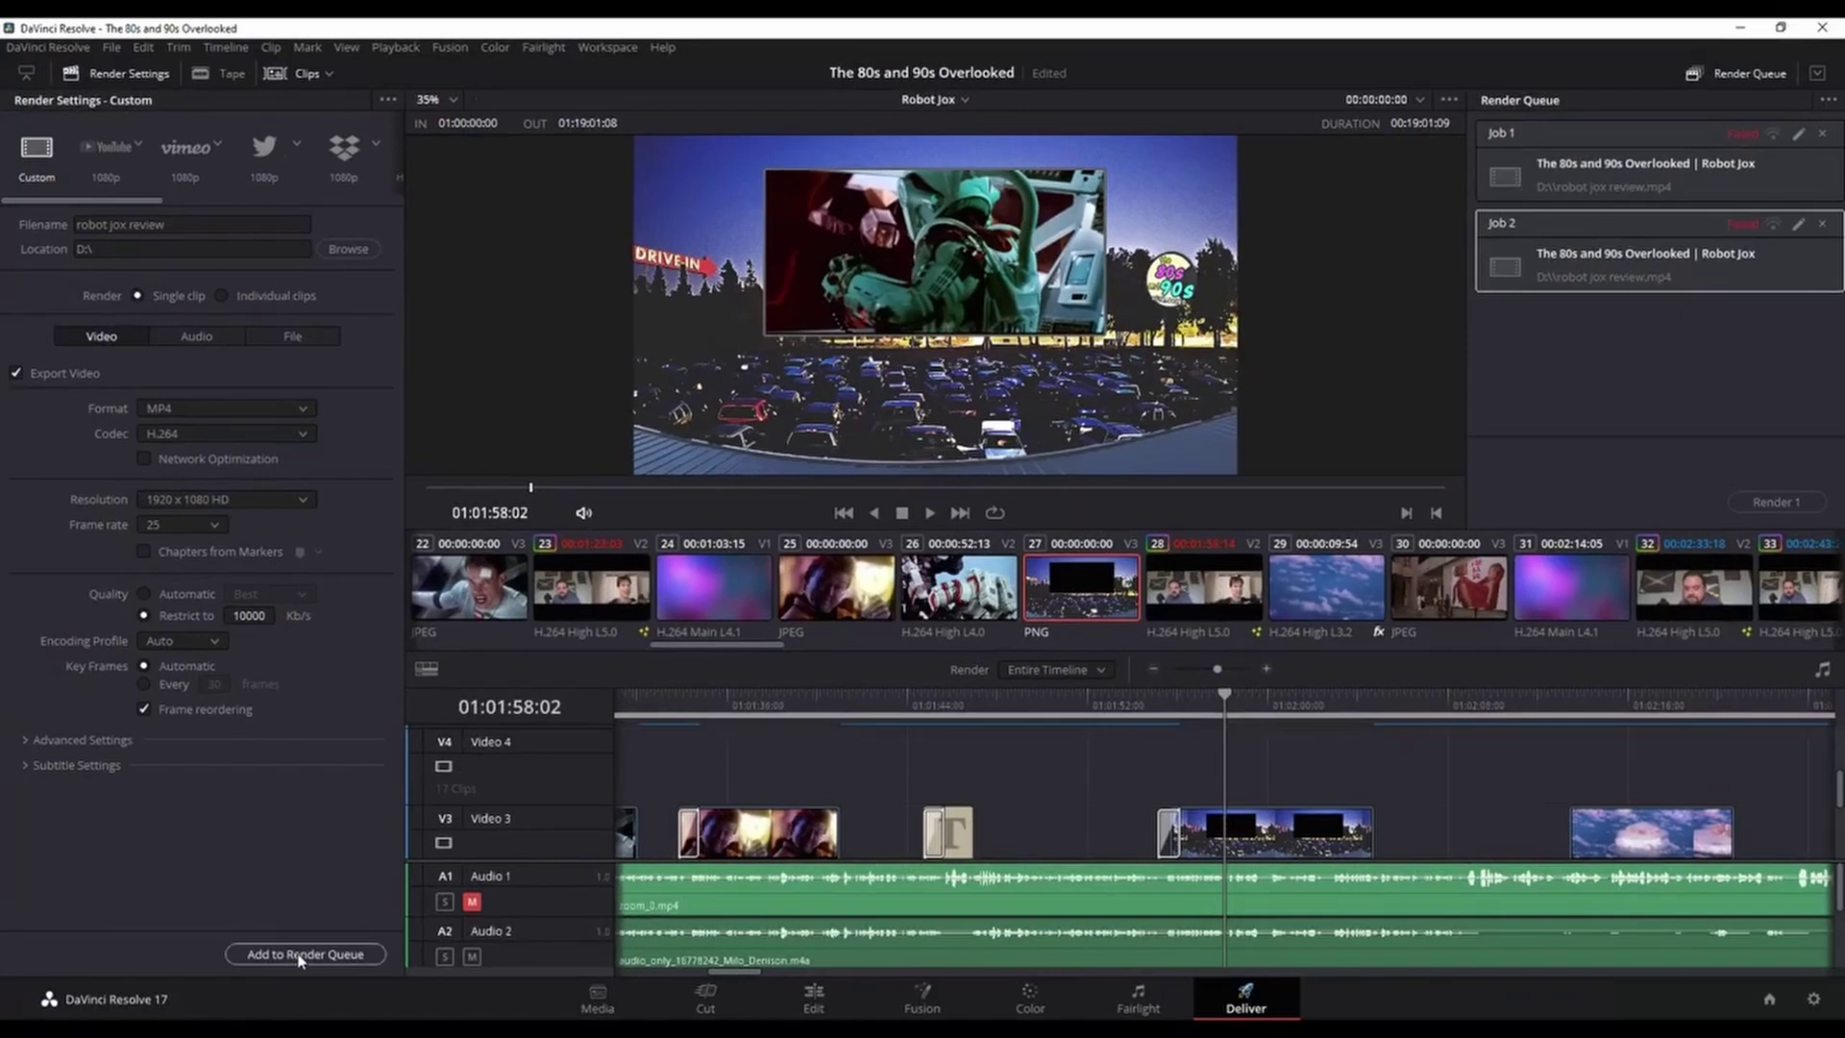
click(301, 956)
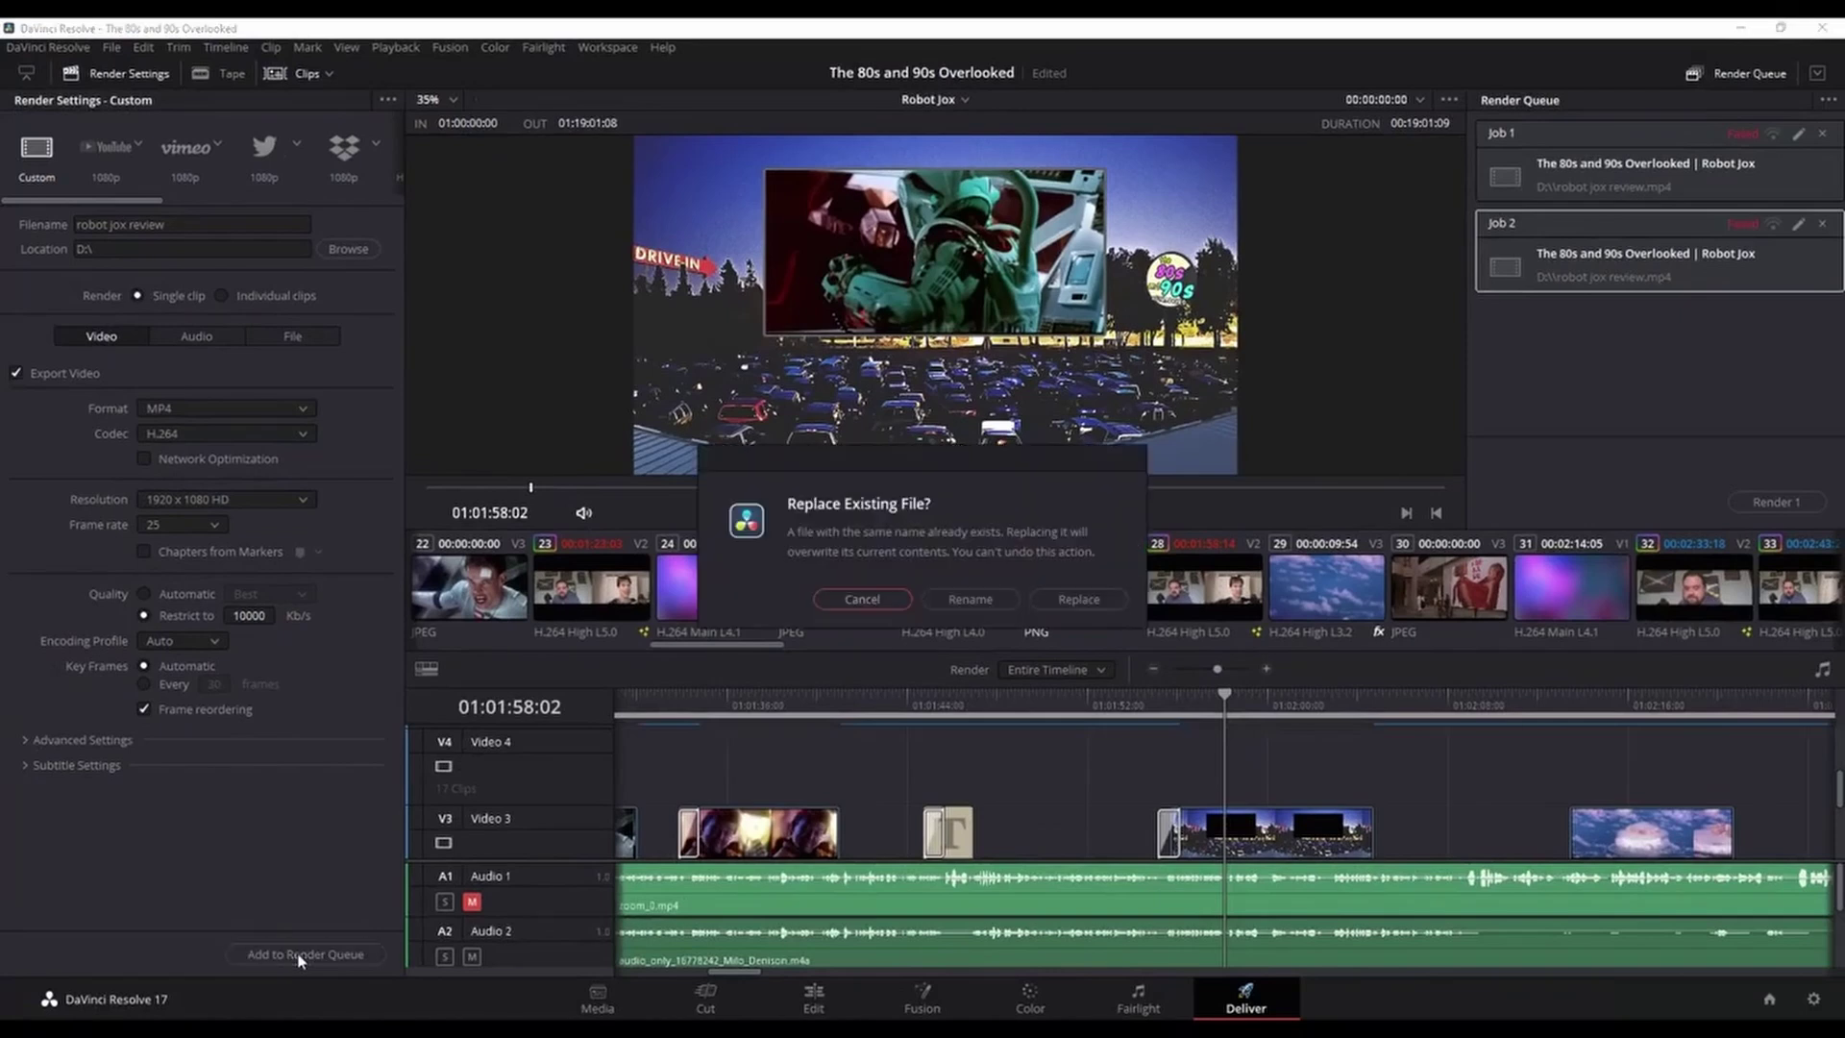
click(1078, 599)
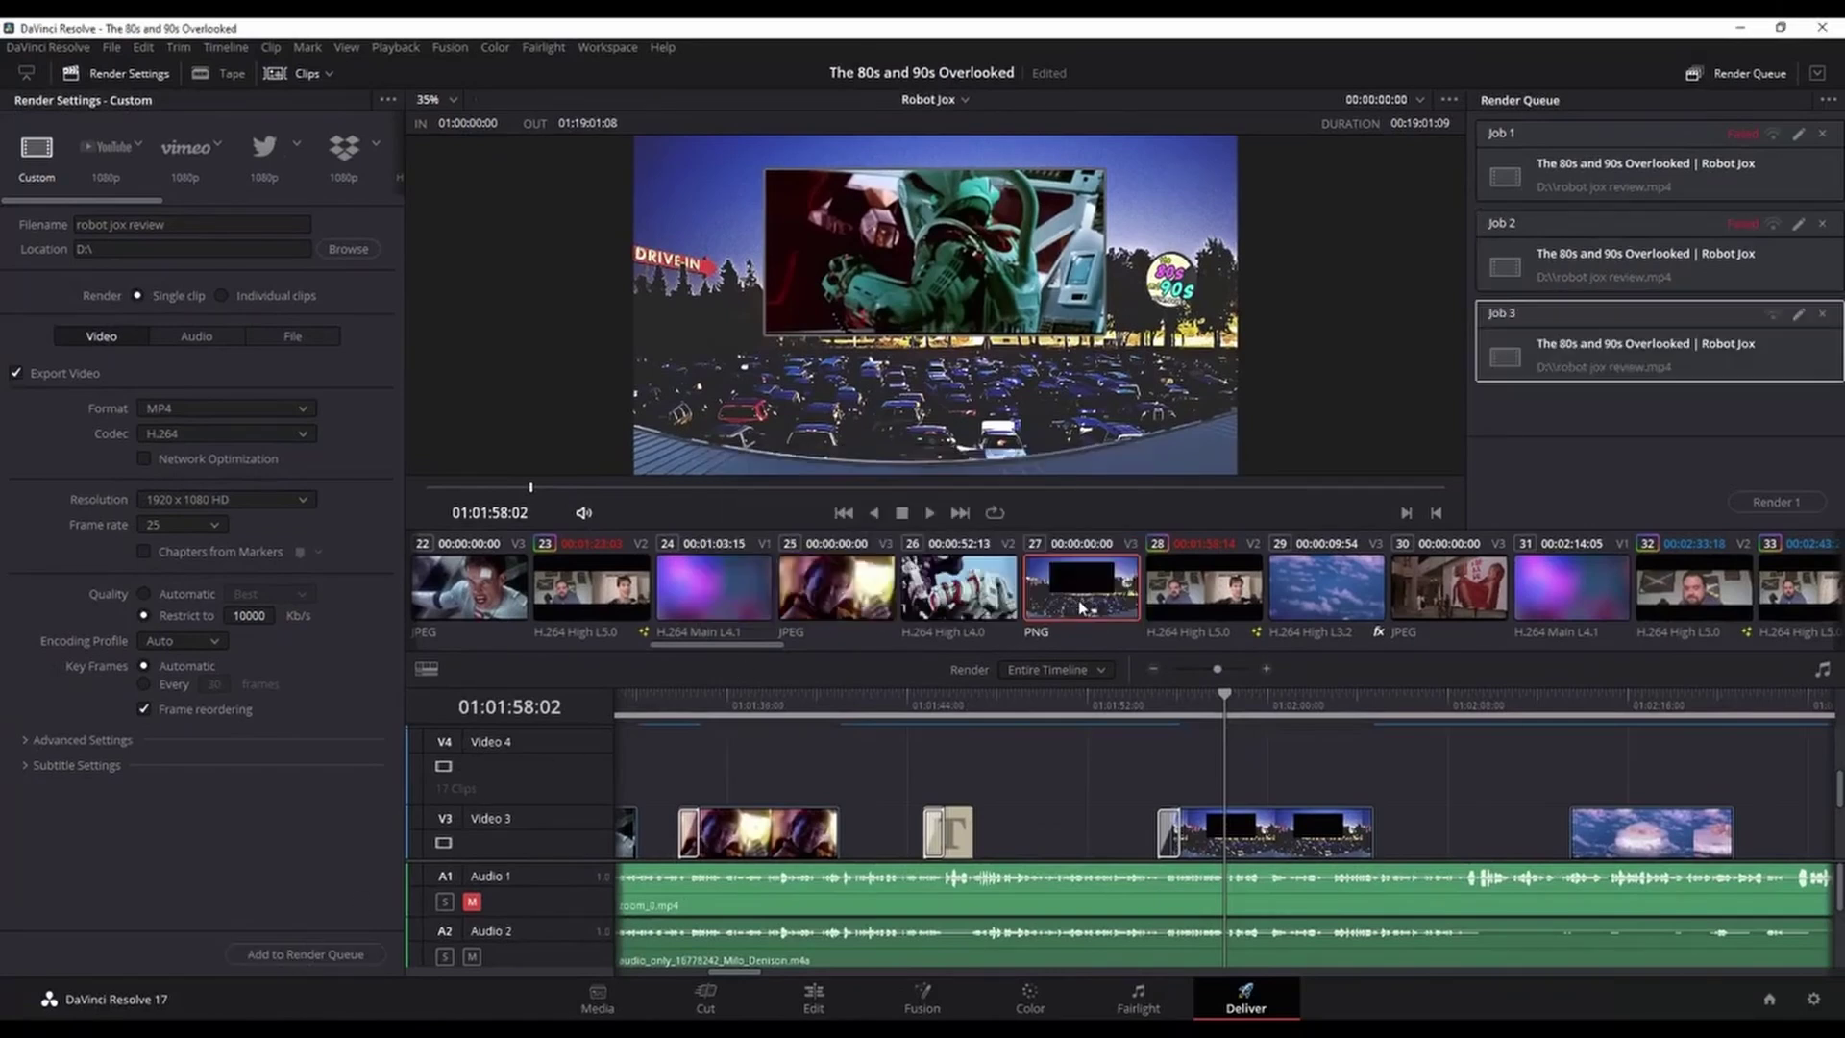
click(1766, 503)
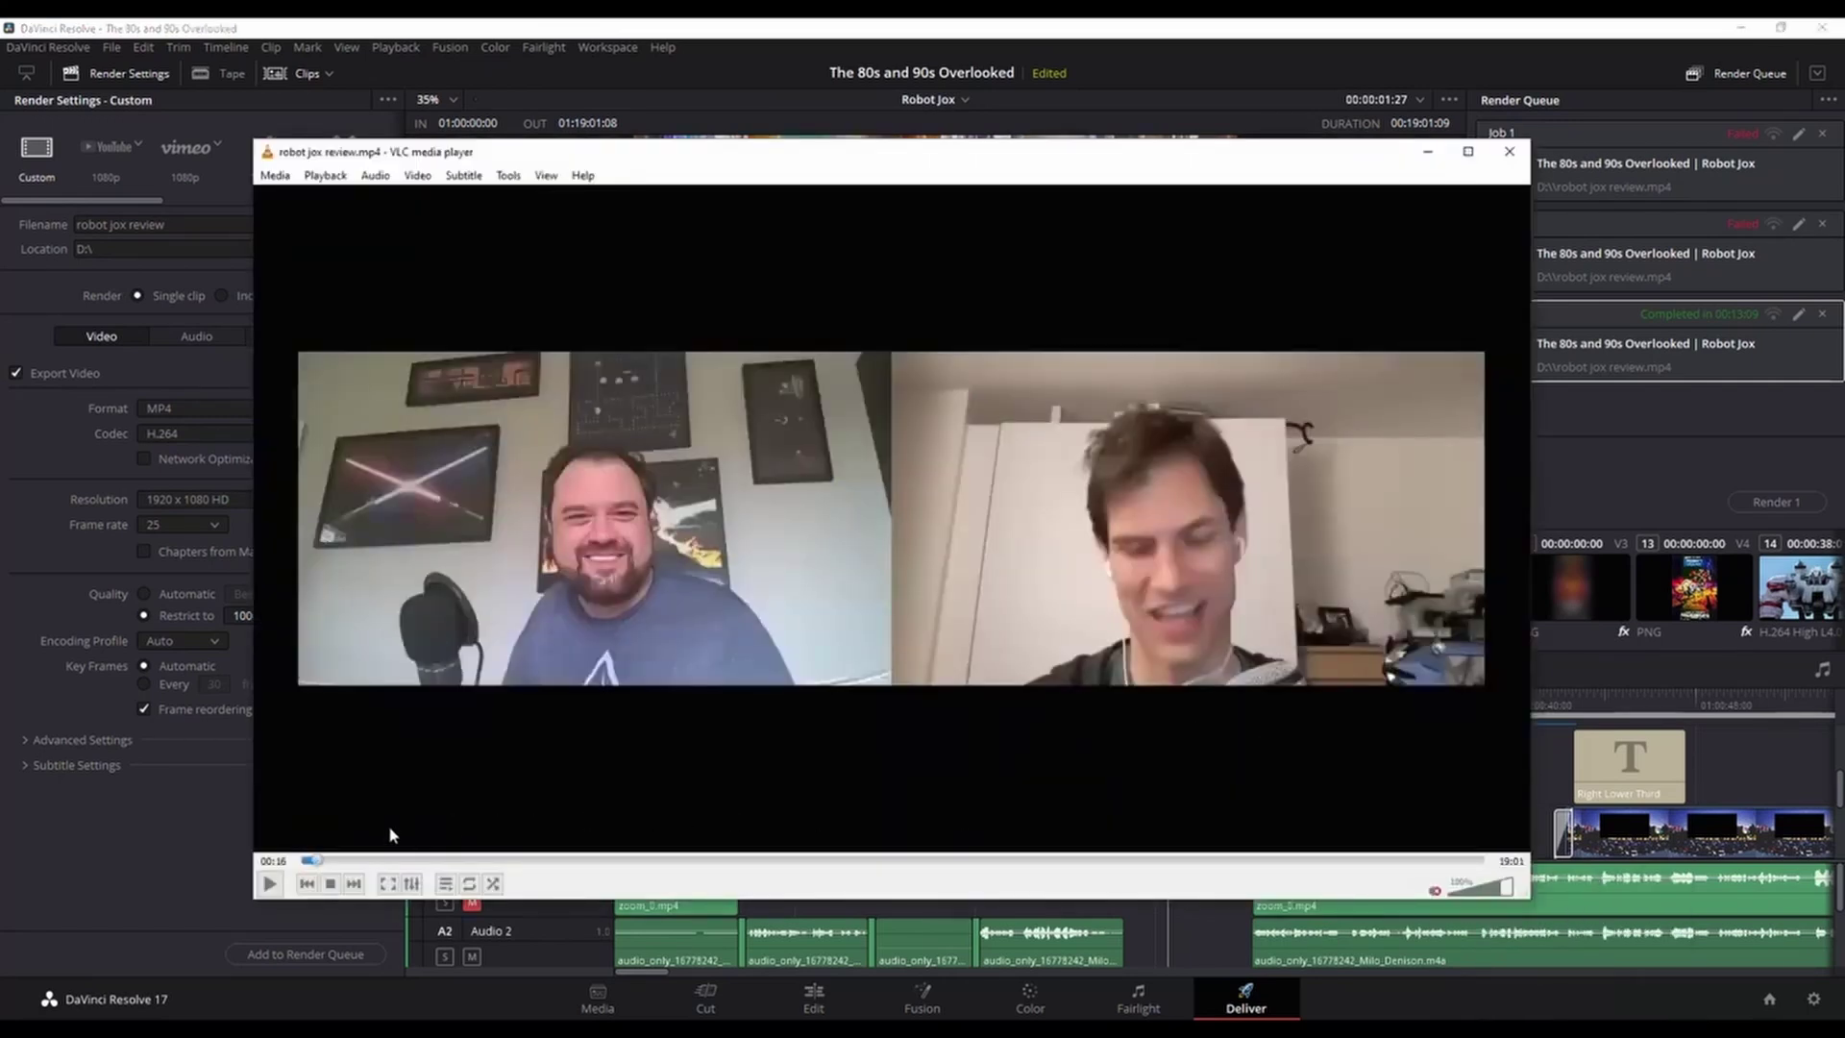
Play the exported robot jox review in VLC from about 00:14, then return to Resolve
click(316, 861)
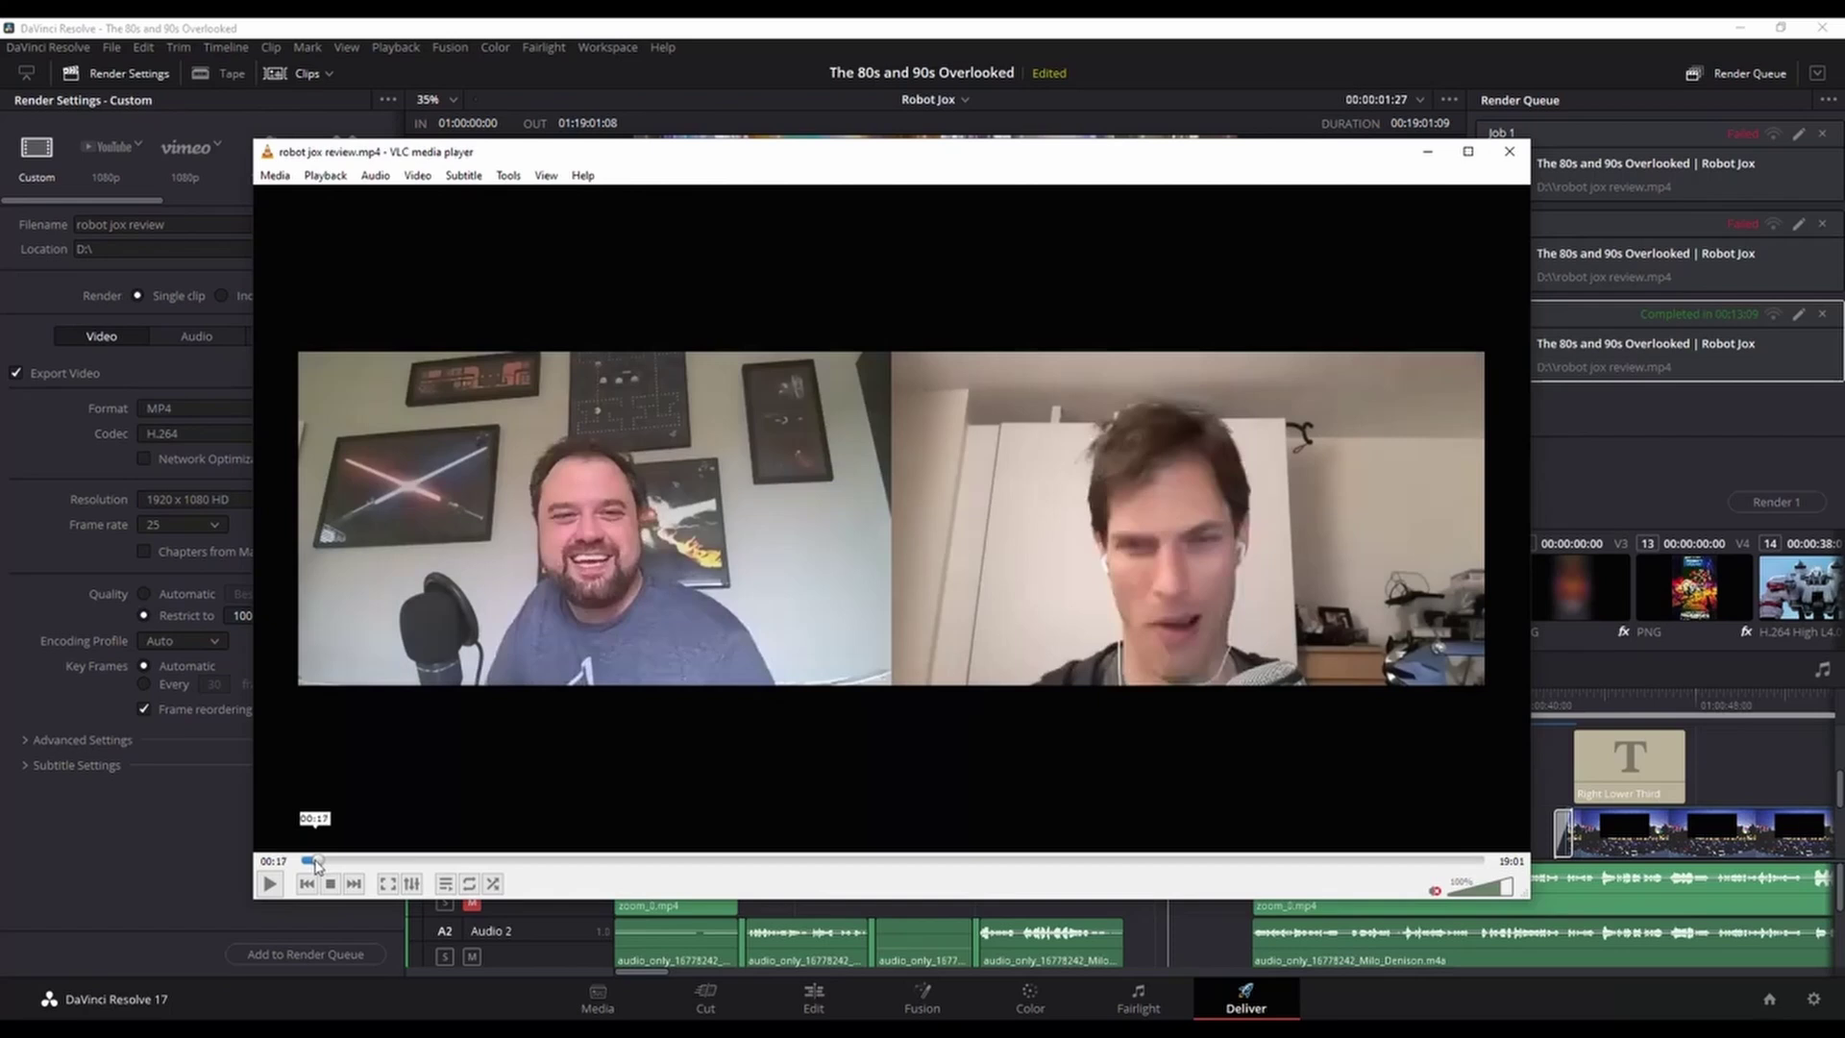
click(313, 861)
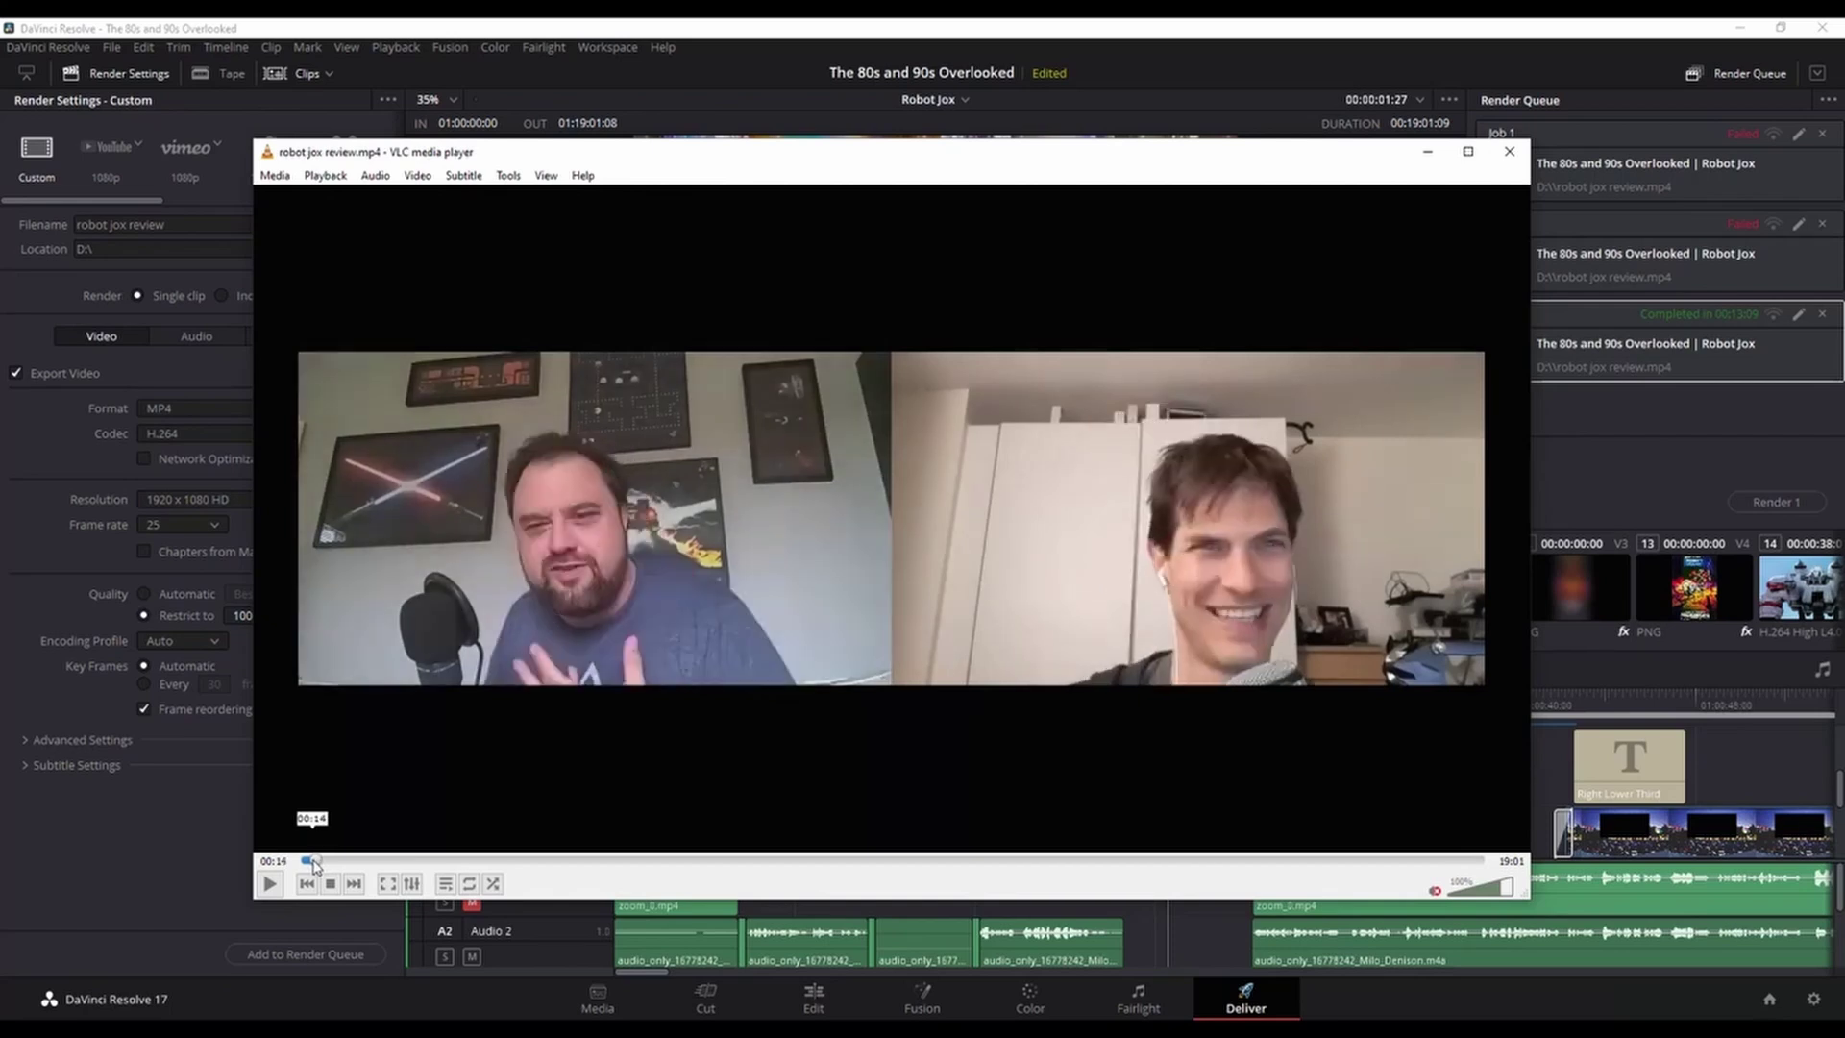
click(273, 884)
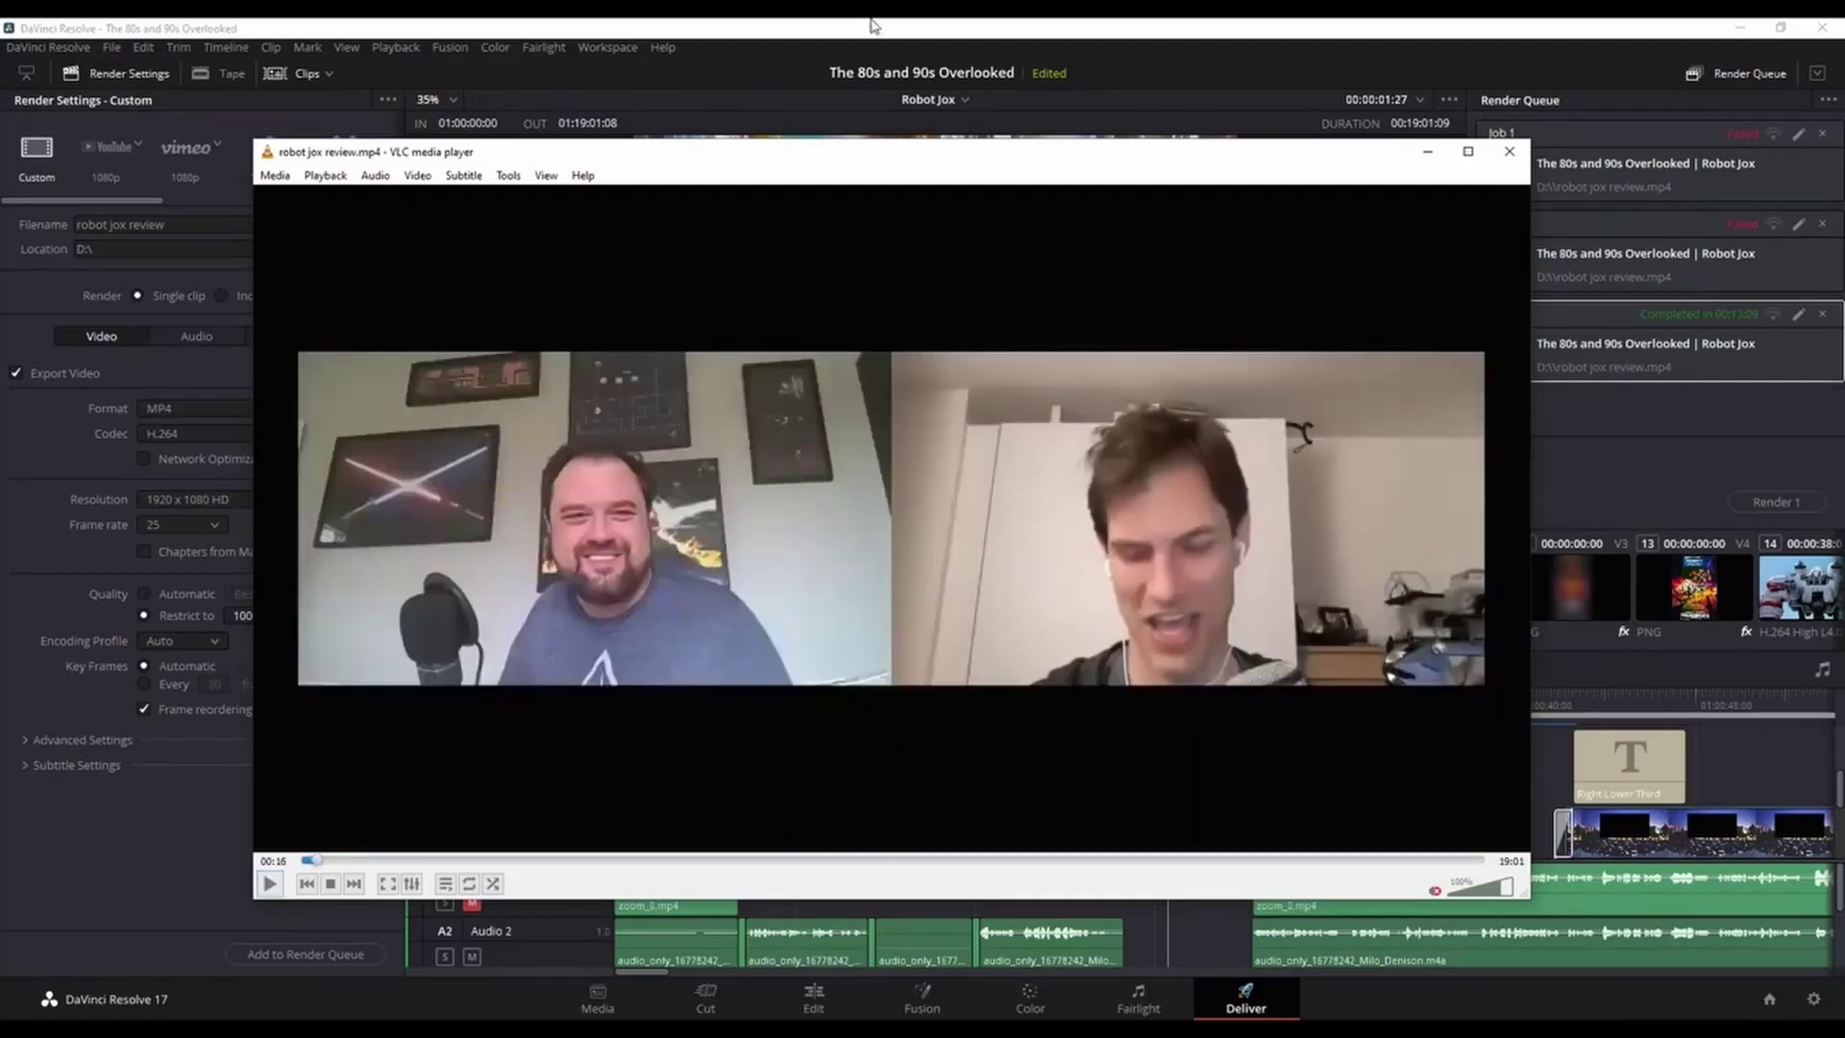
click(872, 27)
On the Edit page, zoom and scrub to the offline transition clips at 01:00:16:03 and 01:00:11:12
click(815, 1002)
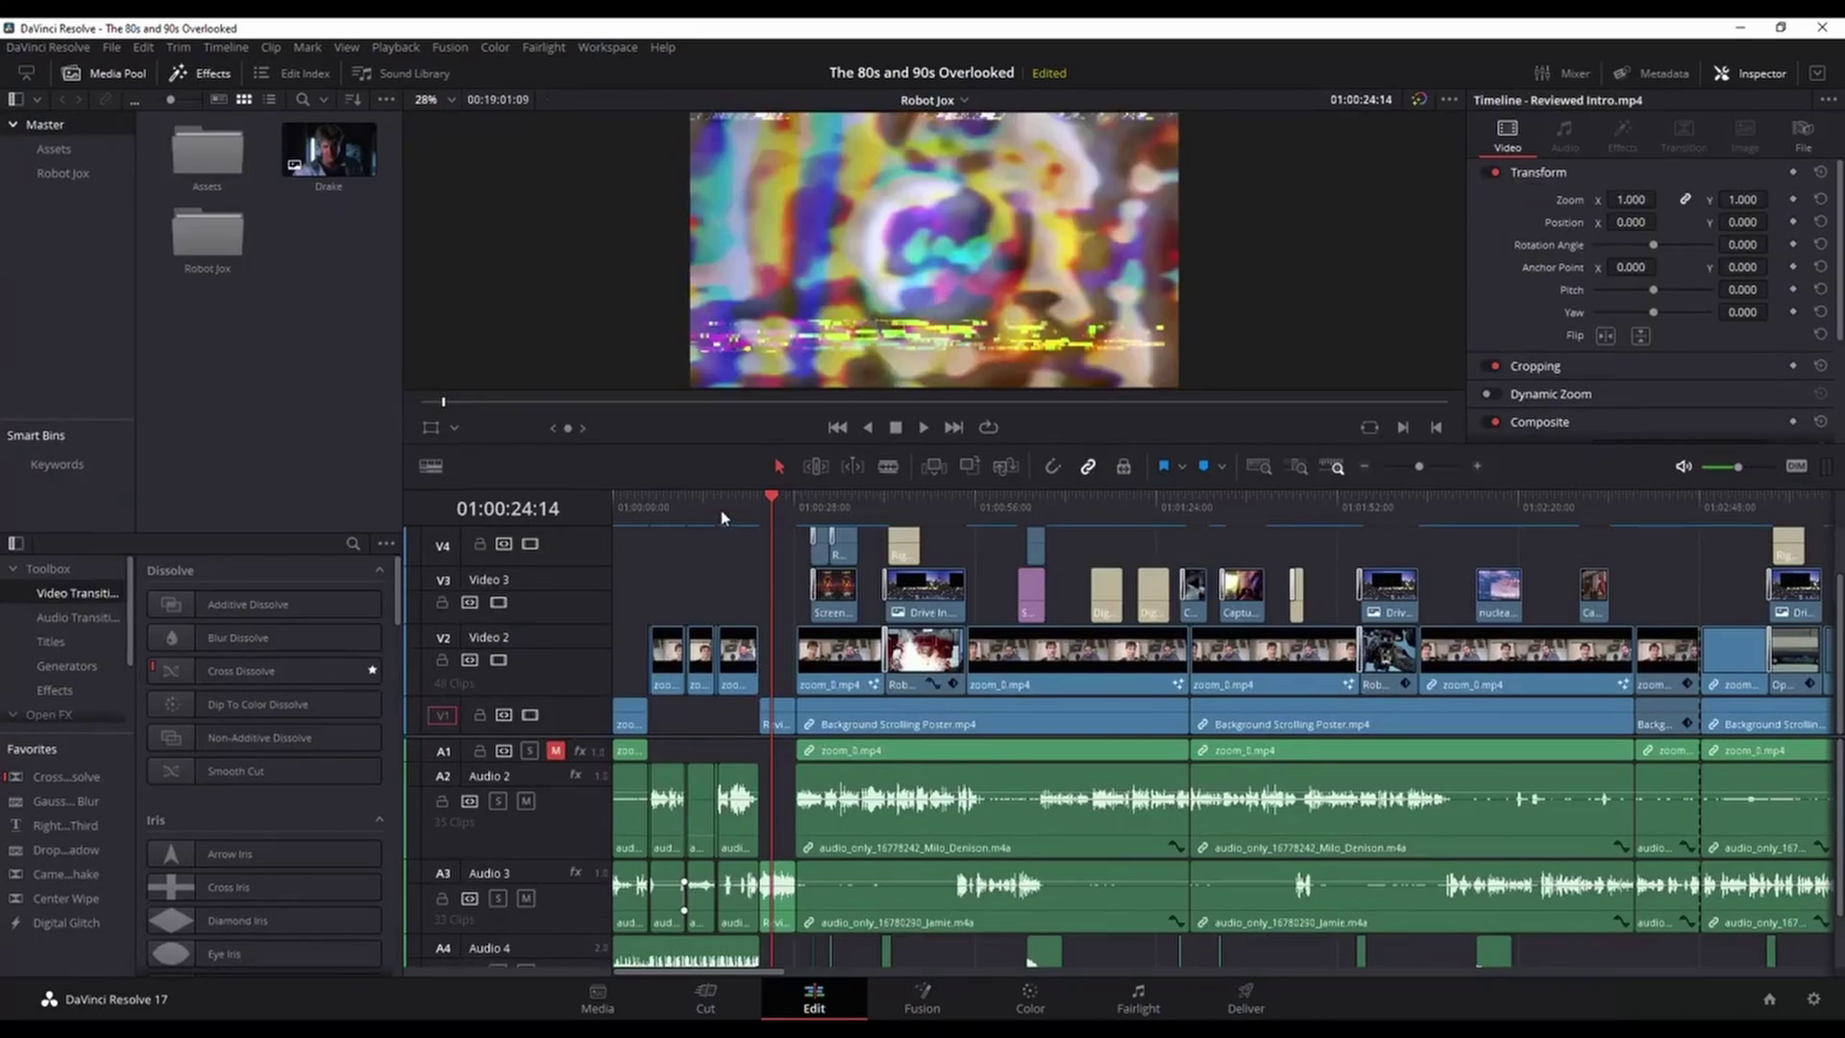
drag(722, 508, 718, 519)
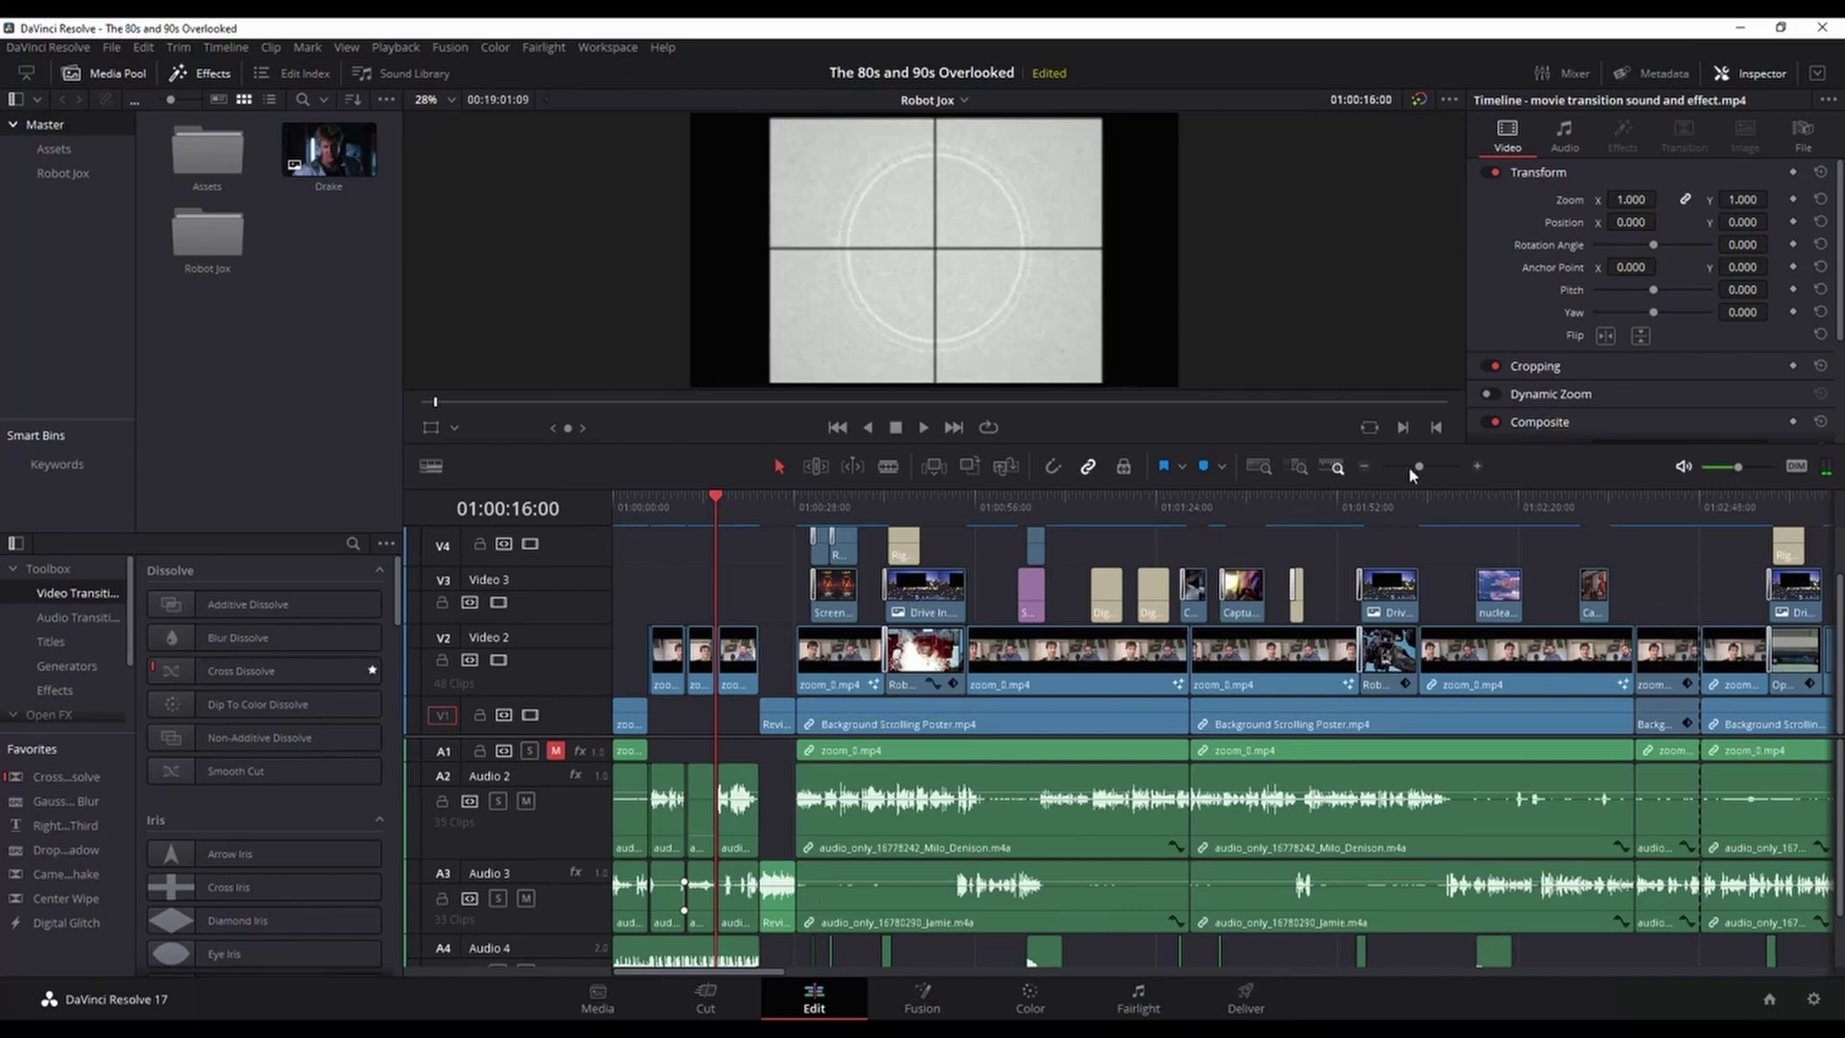
scroll(1431, 466, up, 3)
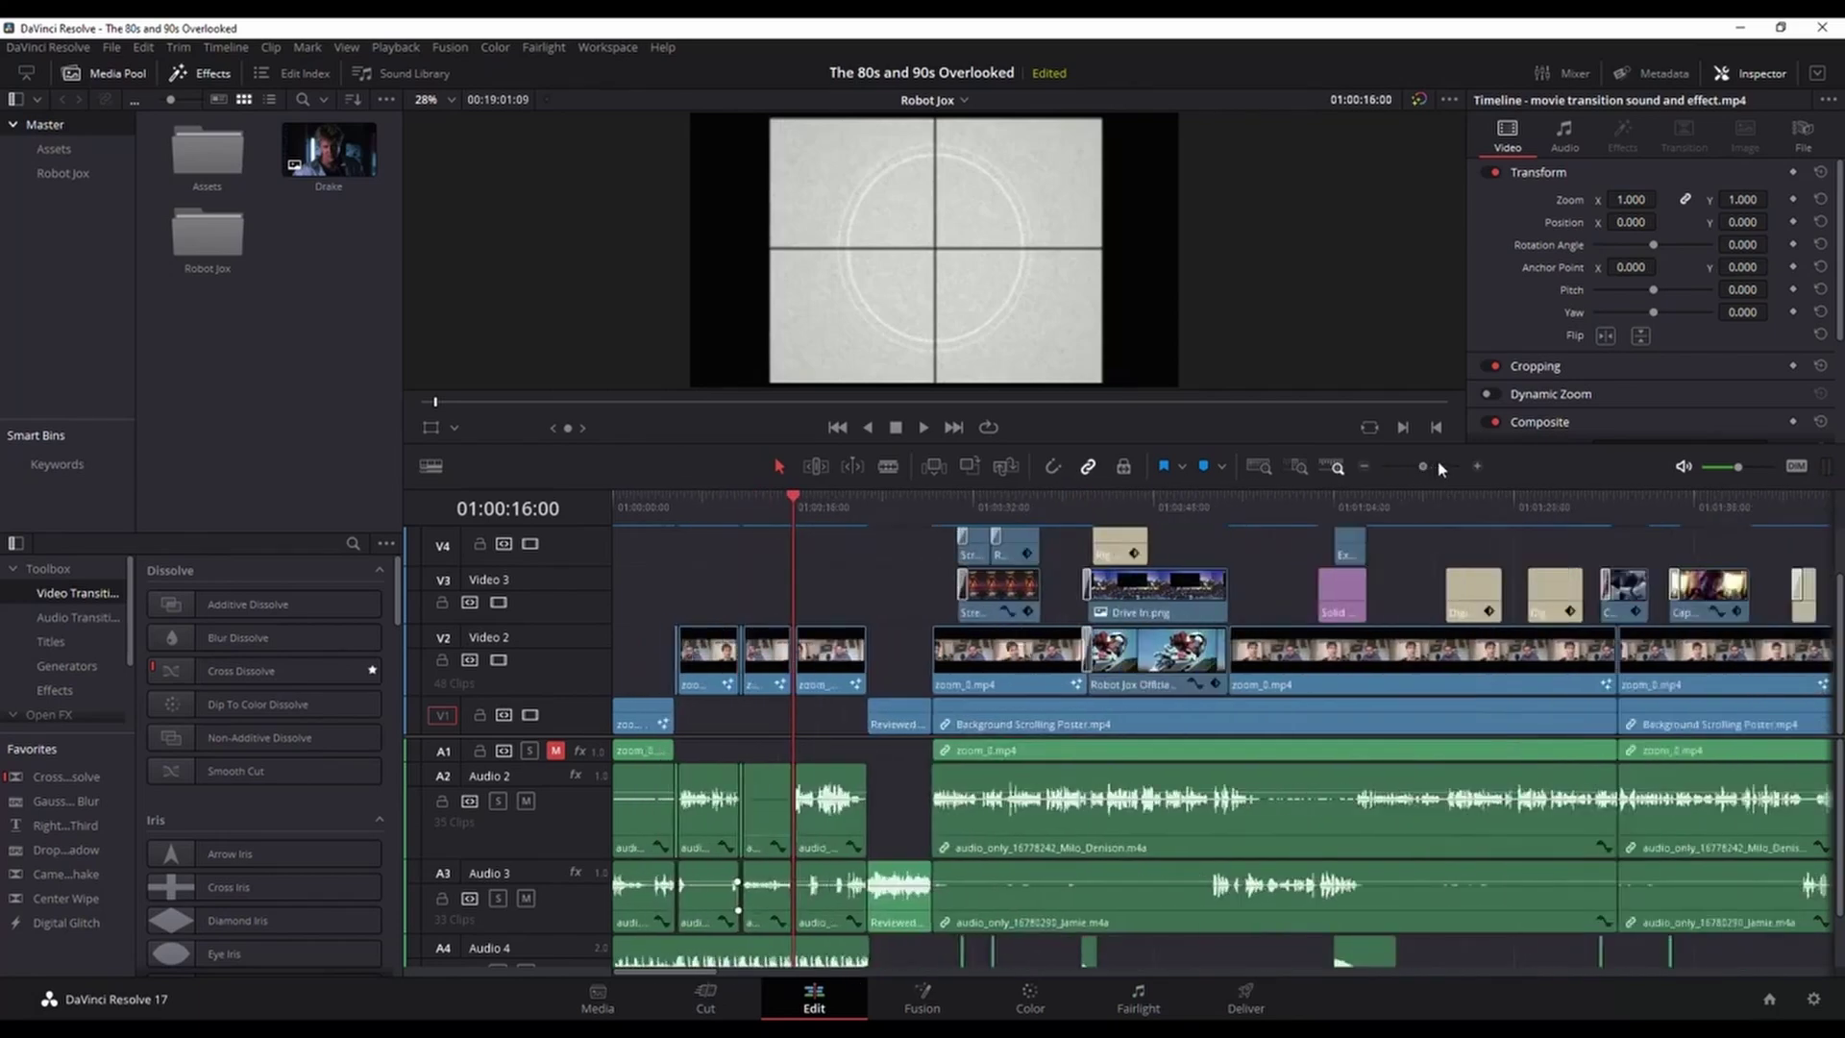
click(1447, 466)
scroll(1453, 468, down, 1)
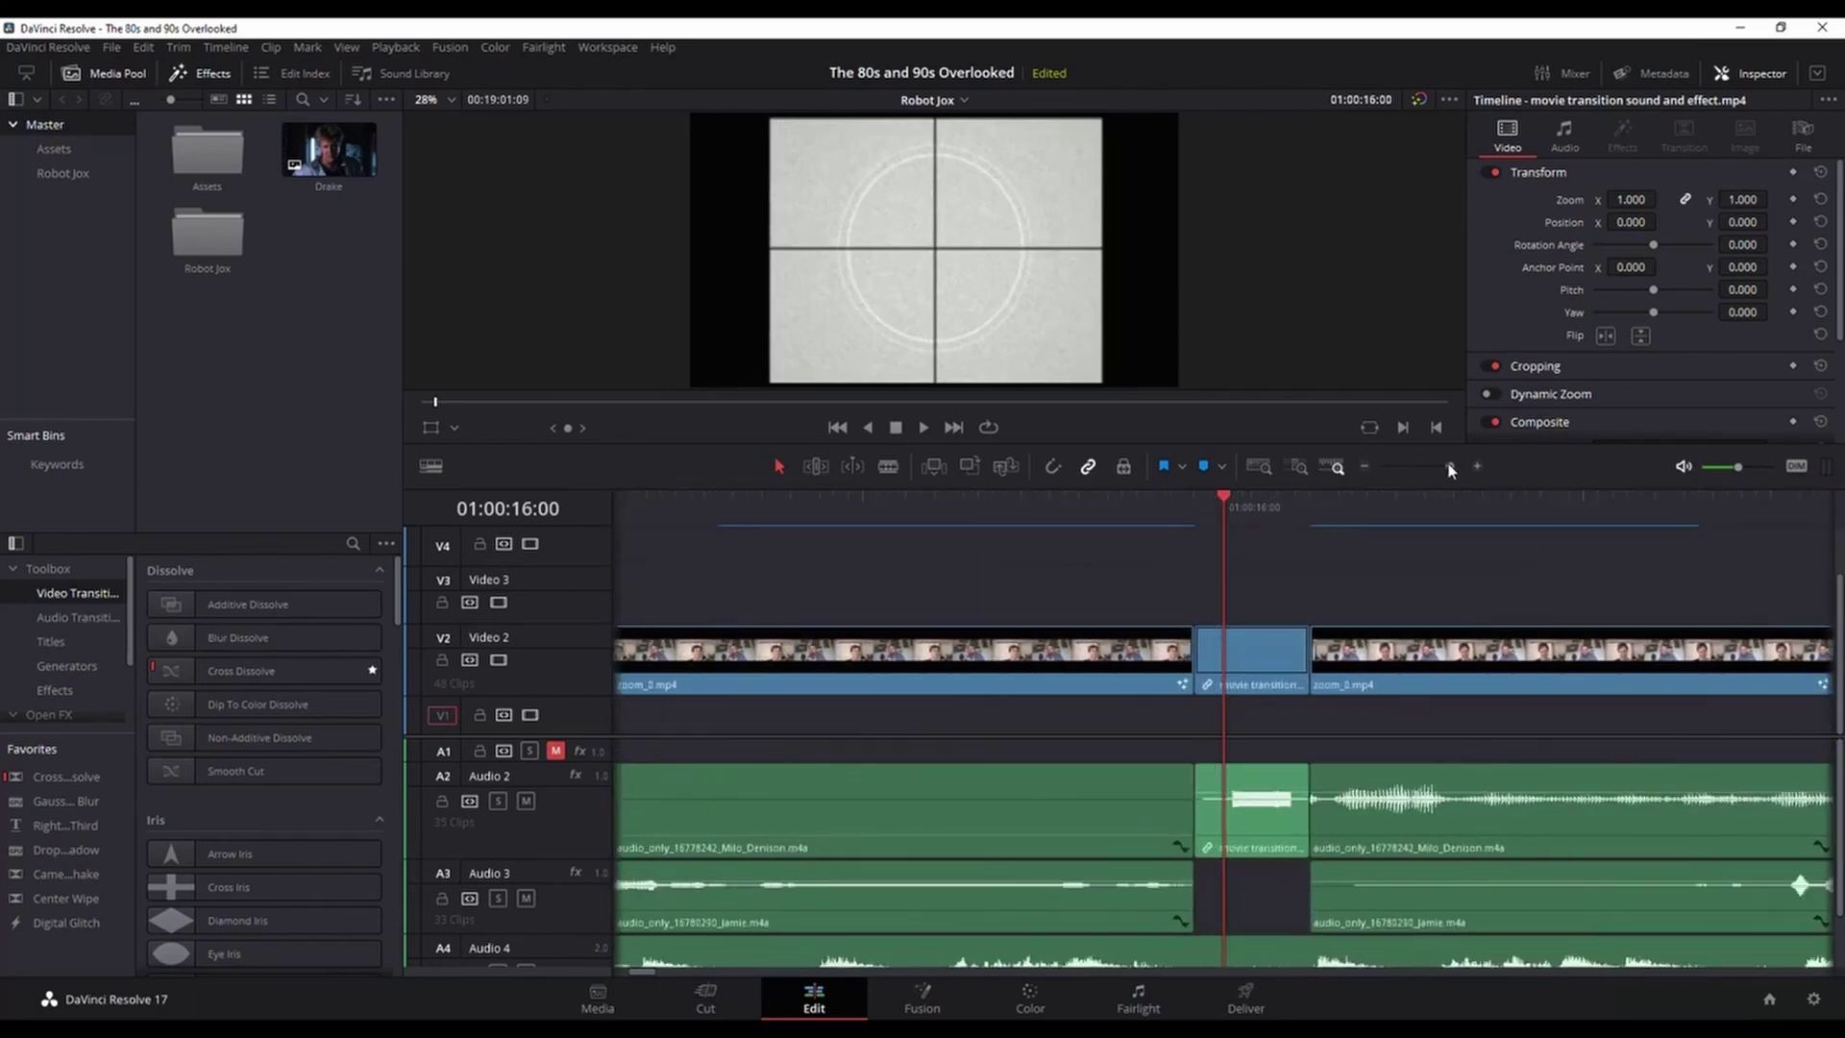
click(1254, 514)
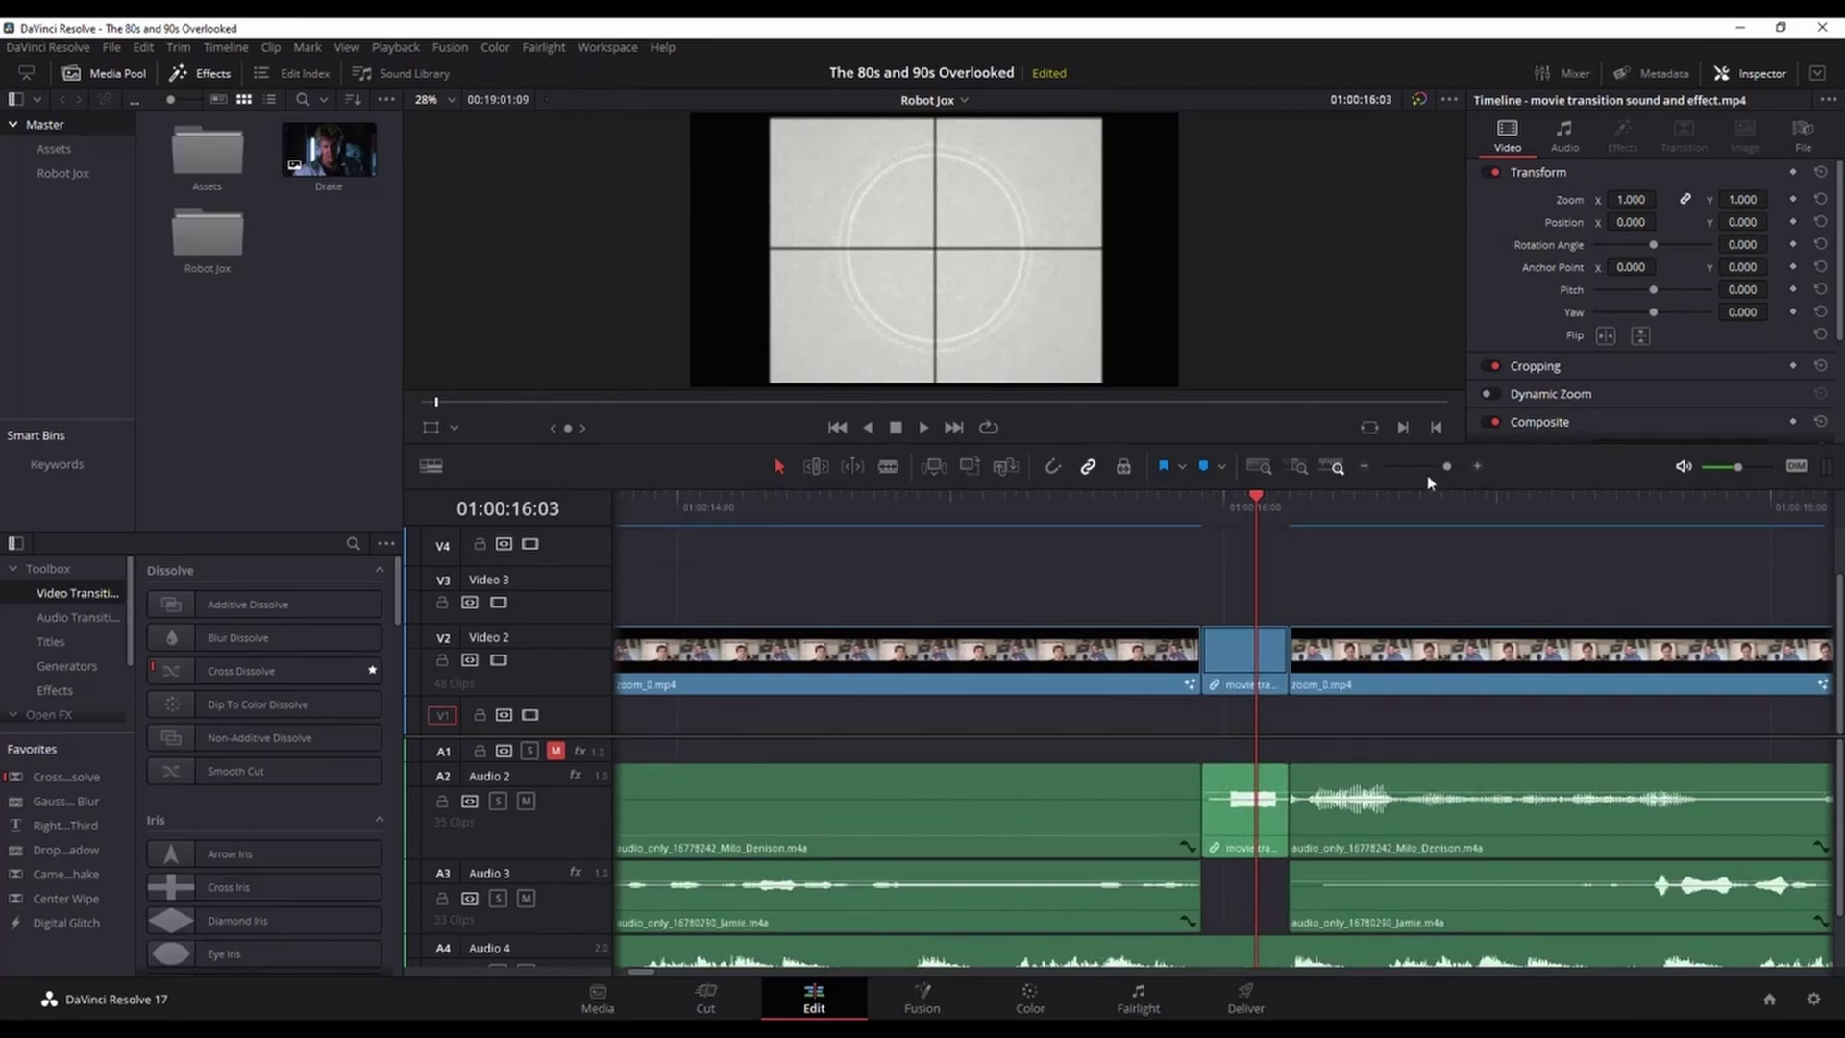
drag(1448, 468, 1437, 468)
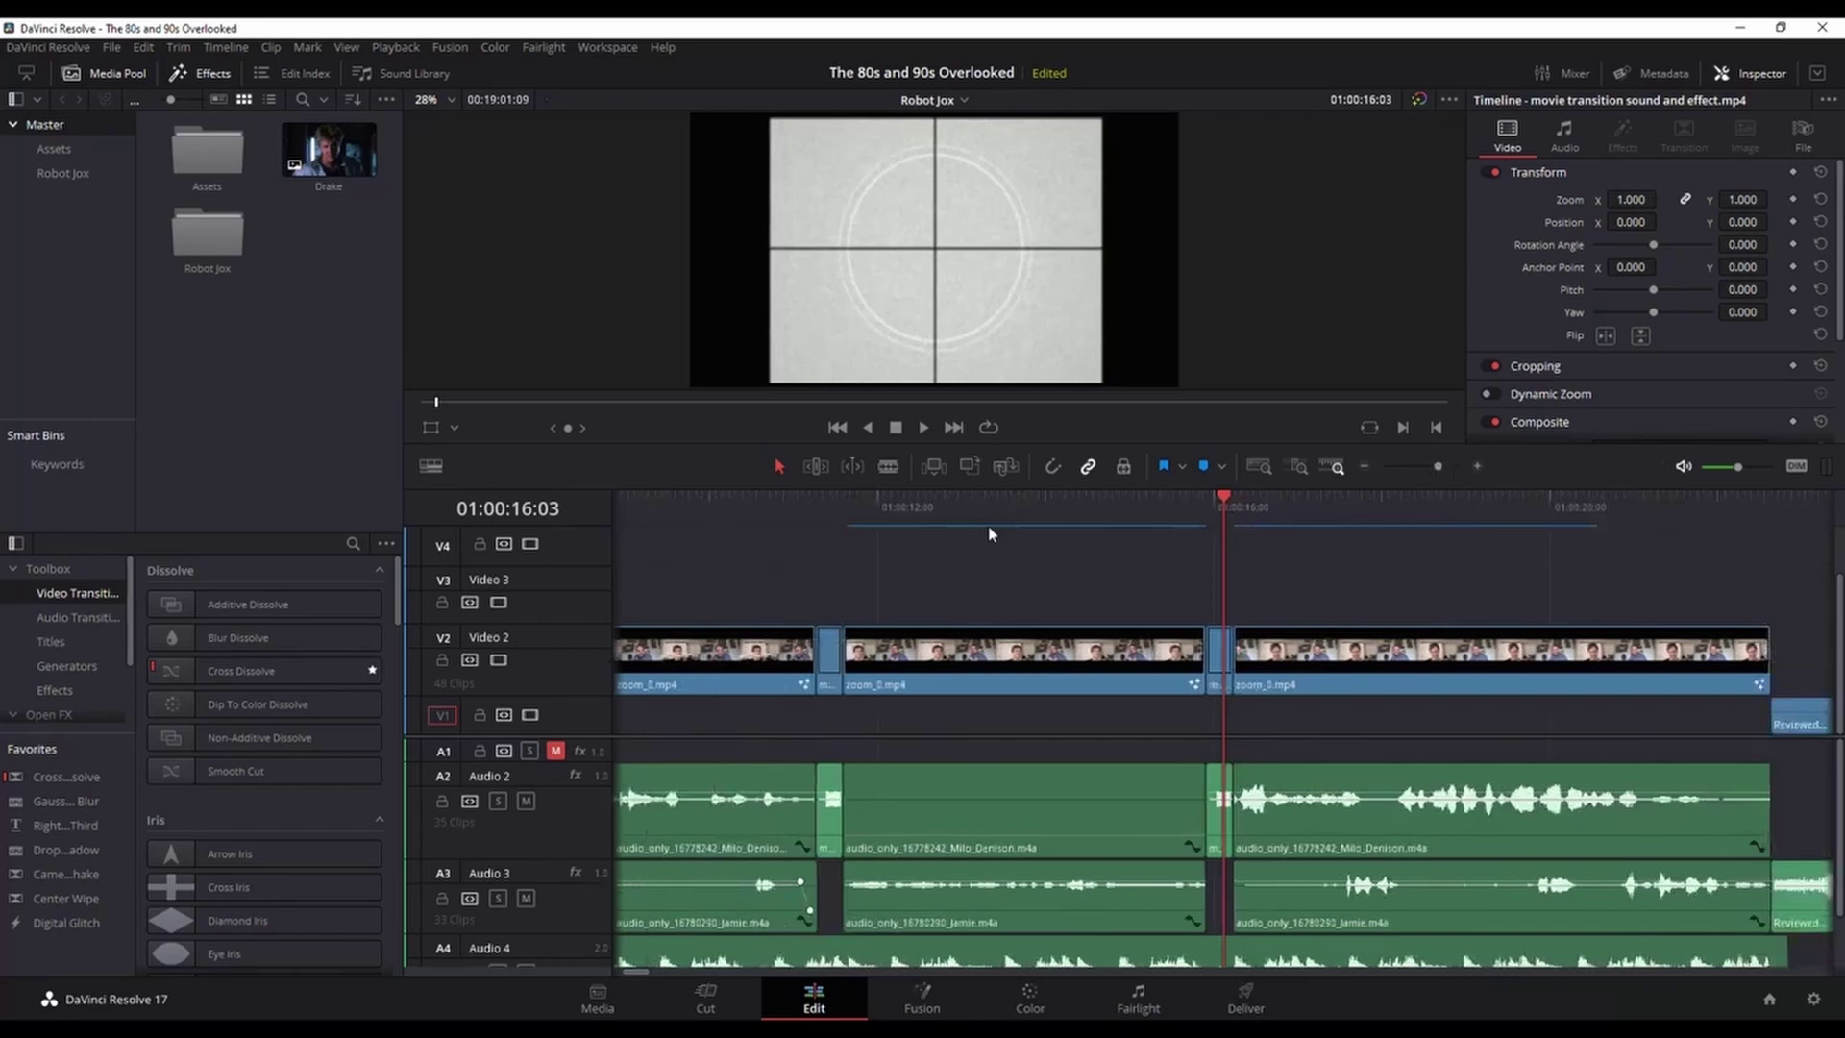
click(832, 499)
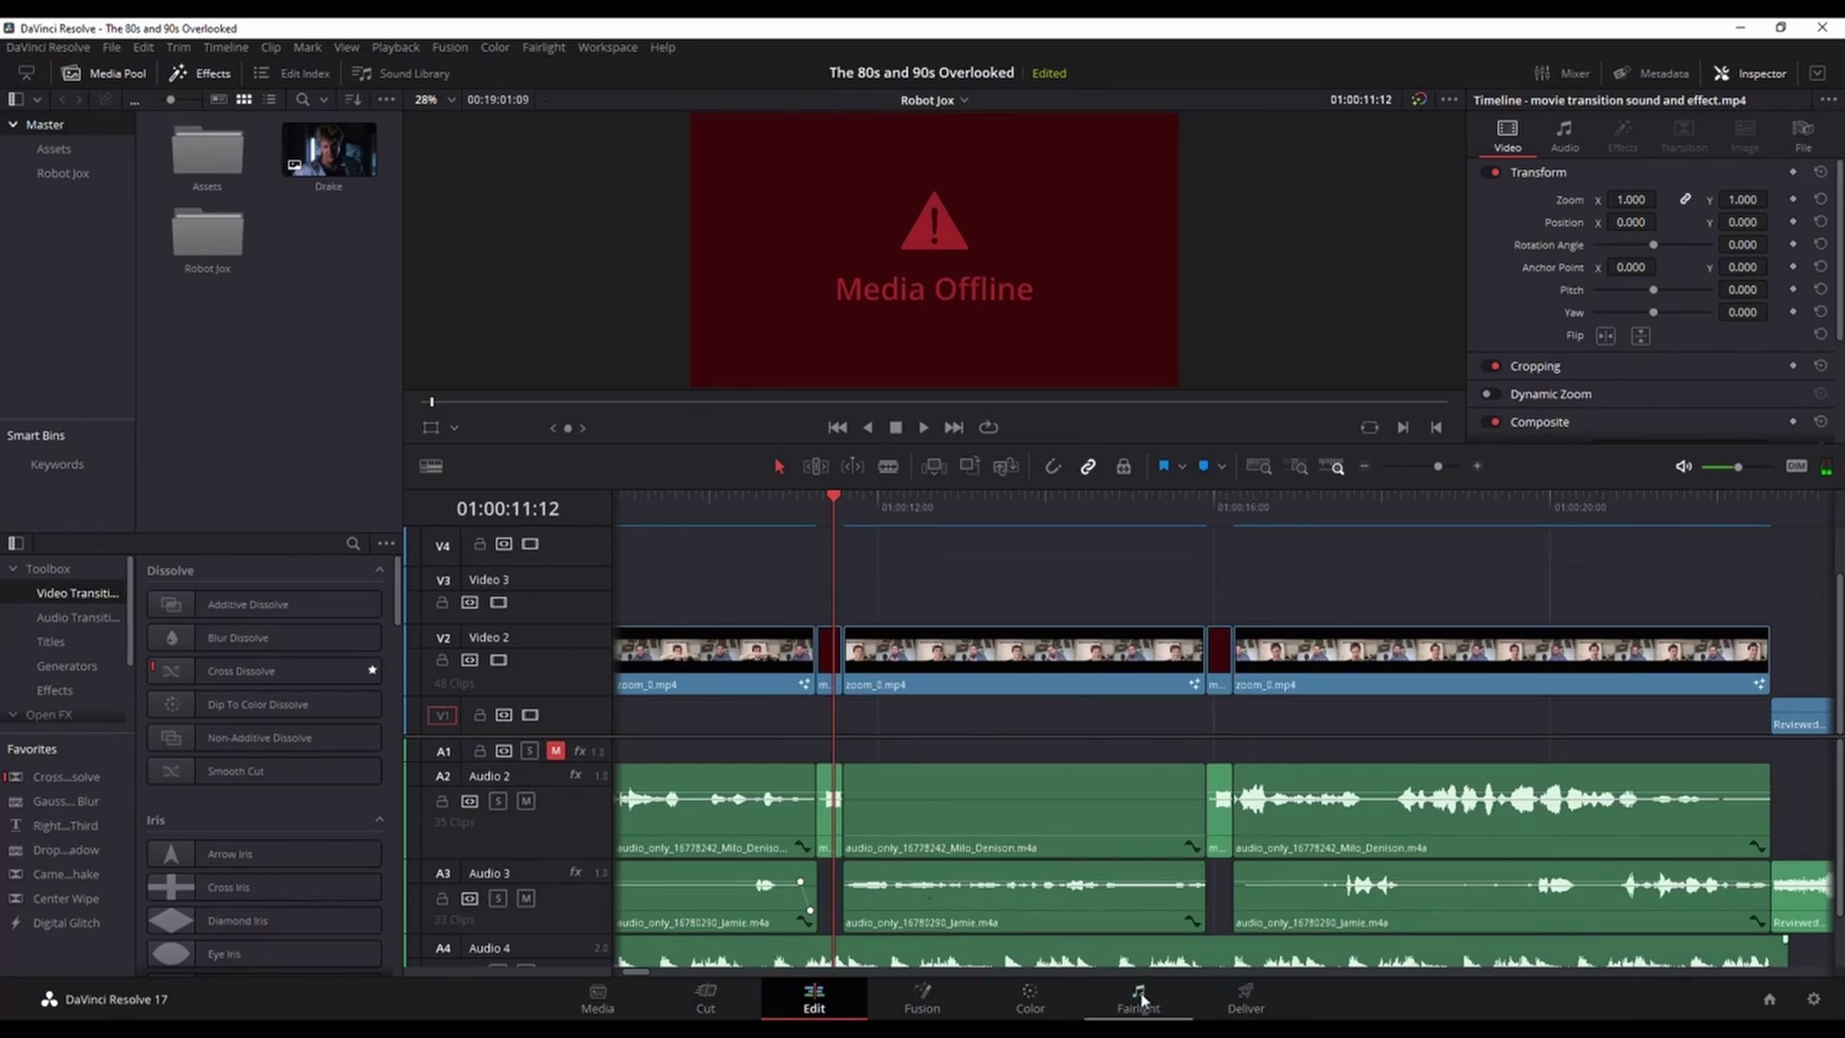
Re-enable 'Stop renders when a frame or clip cannot be processed' in Preferences
click(1239, 997)
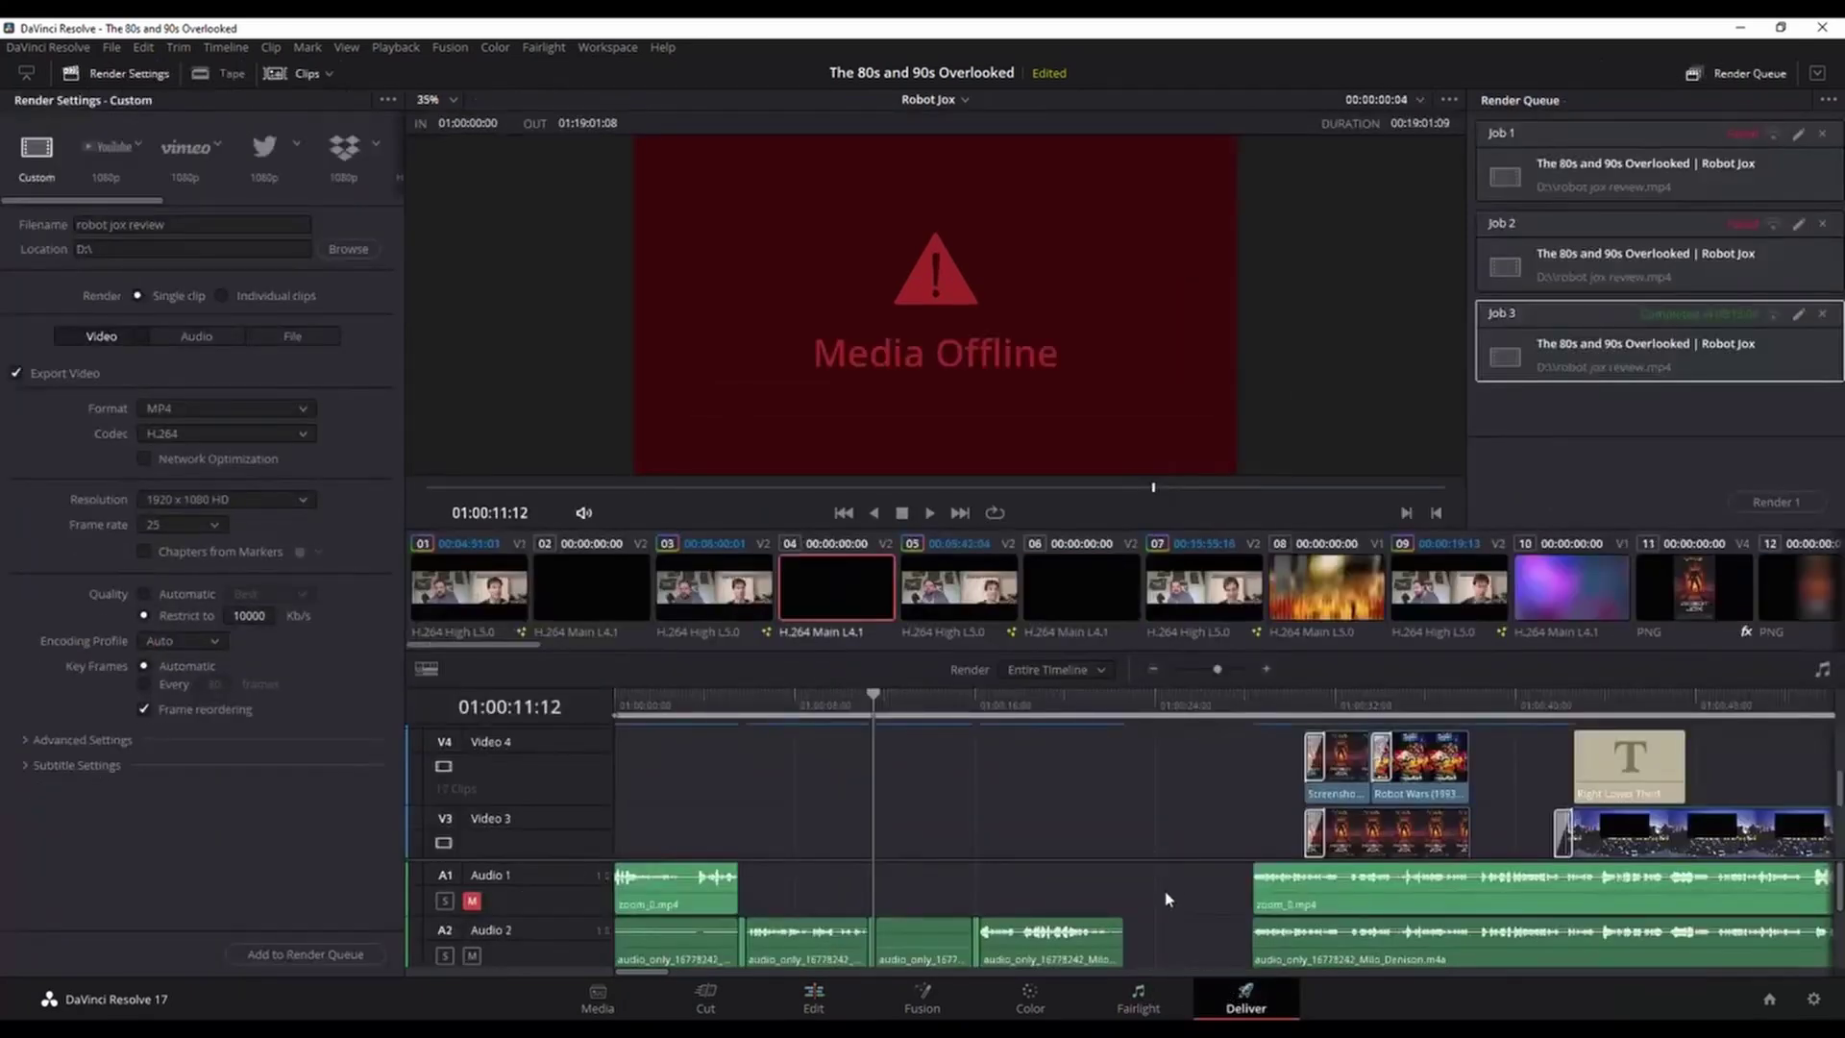
click(34, 46)
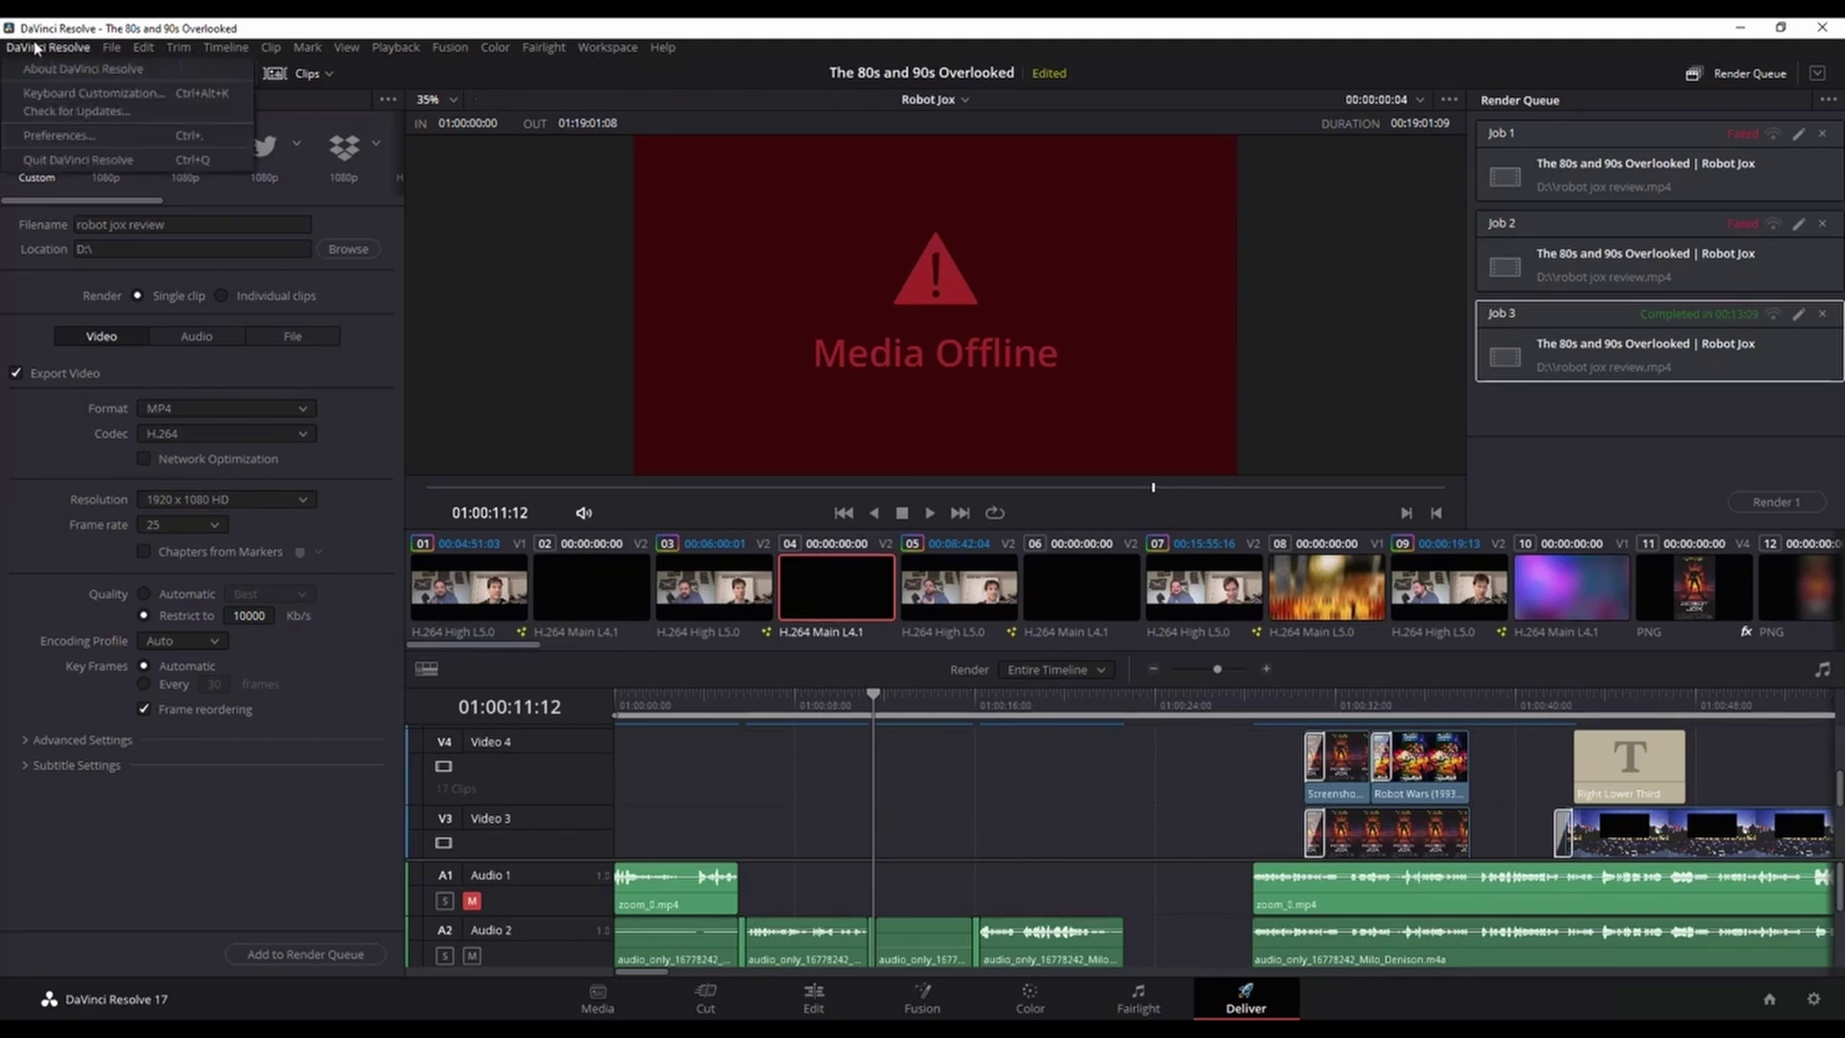
click(56, 146)
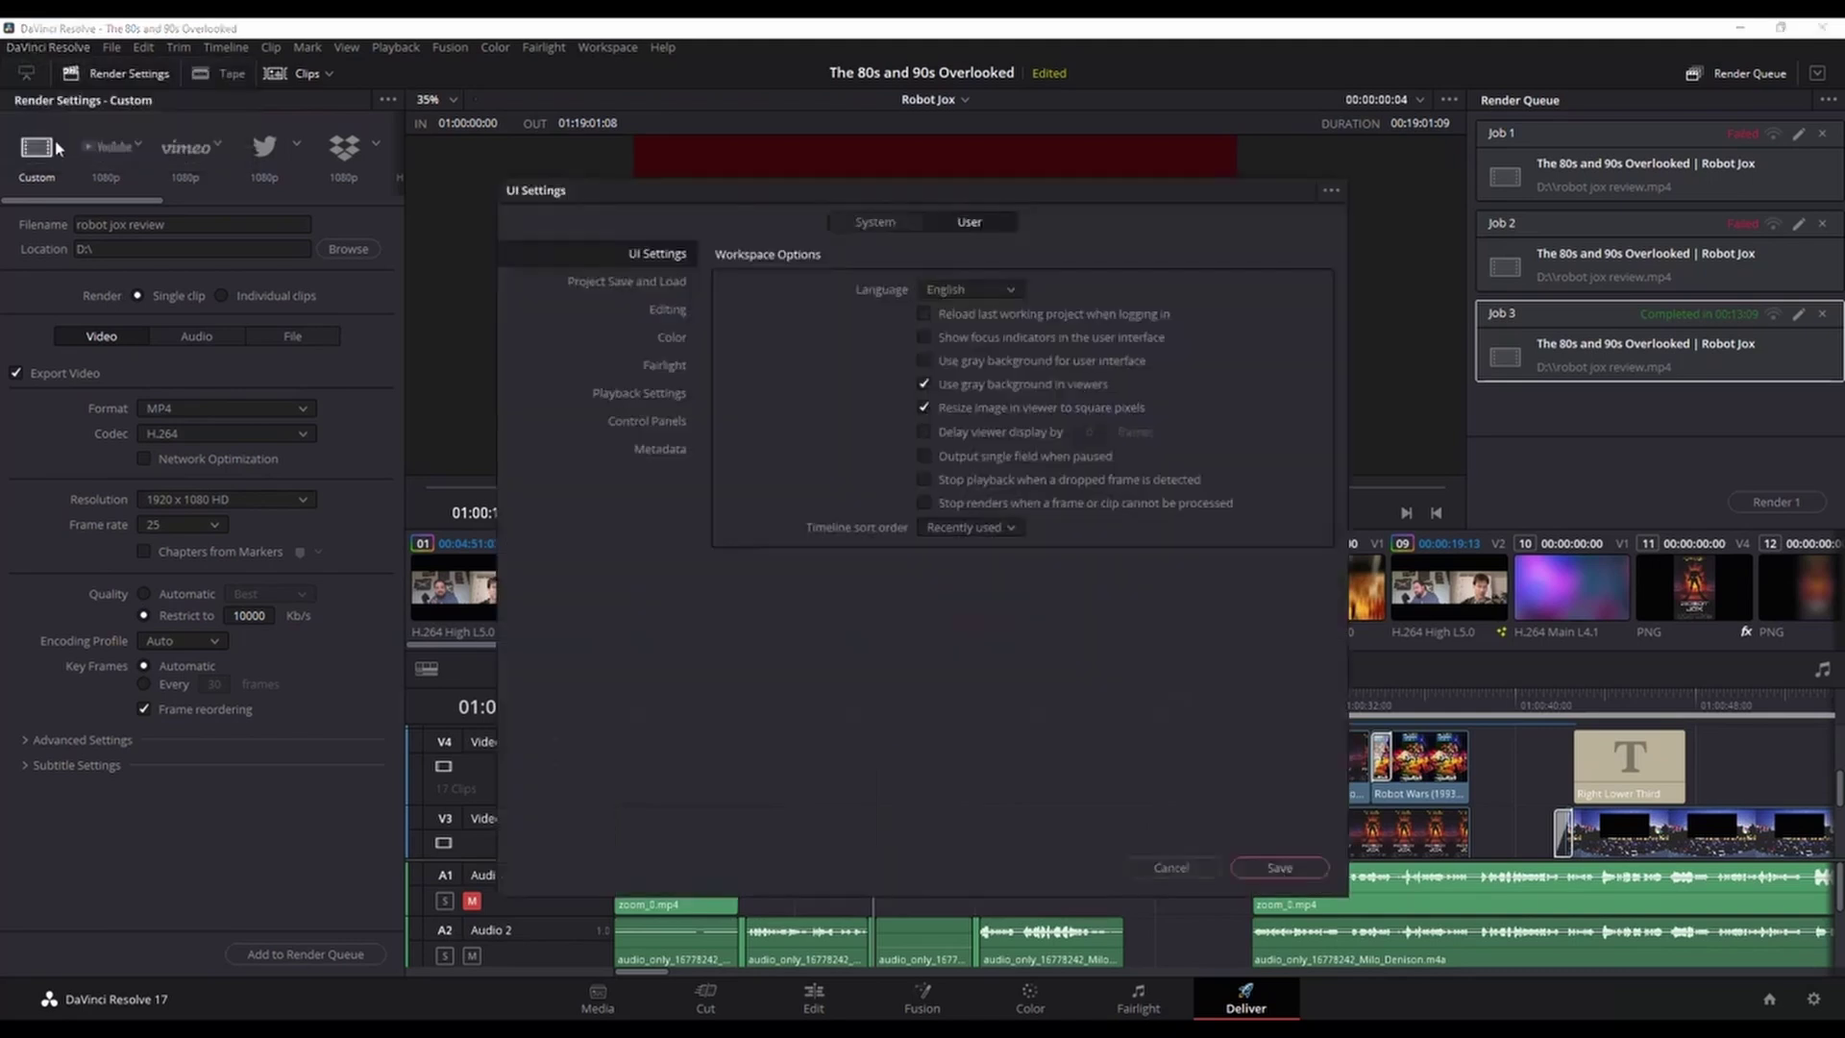
click(925, 502)
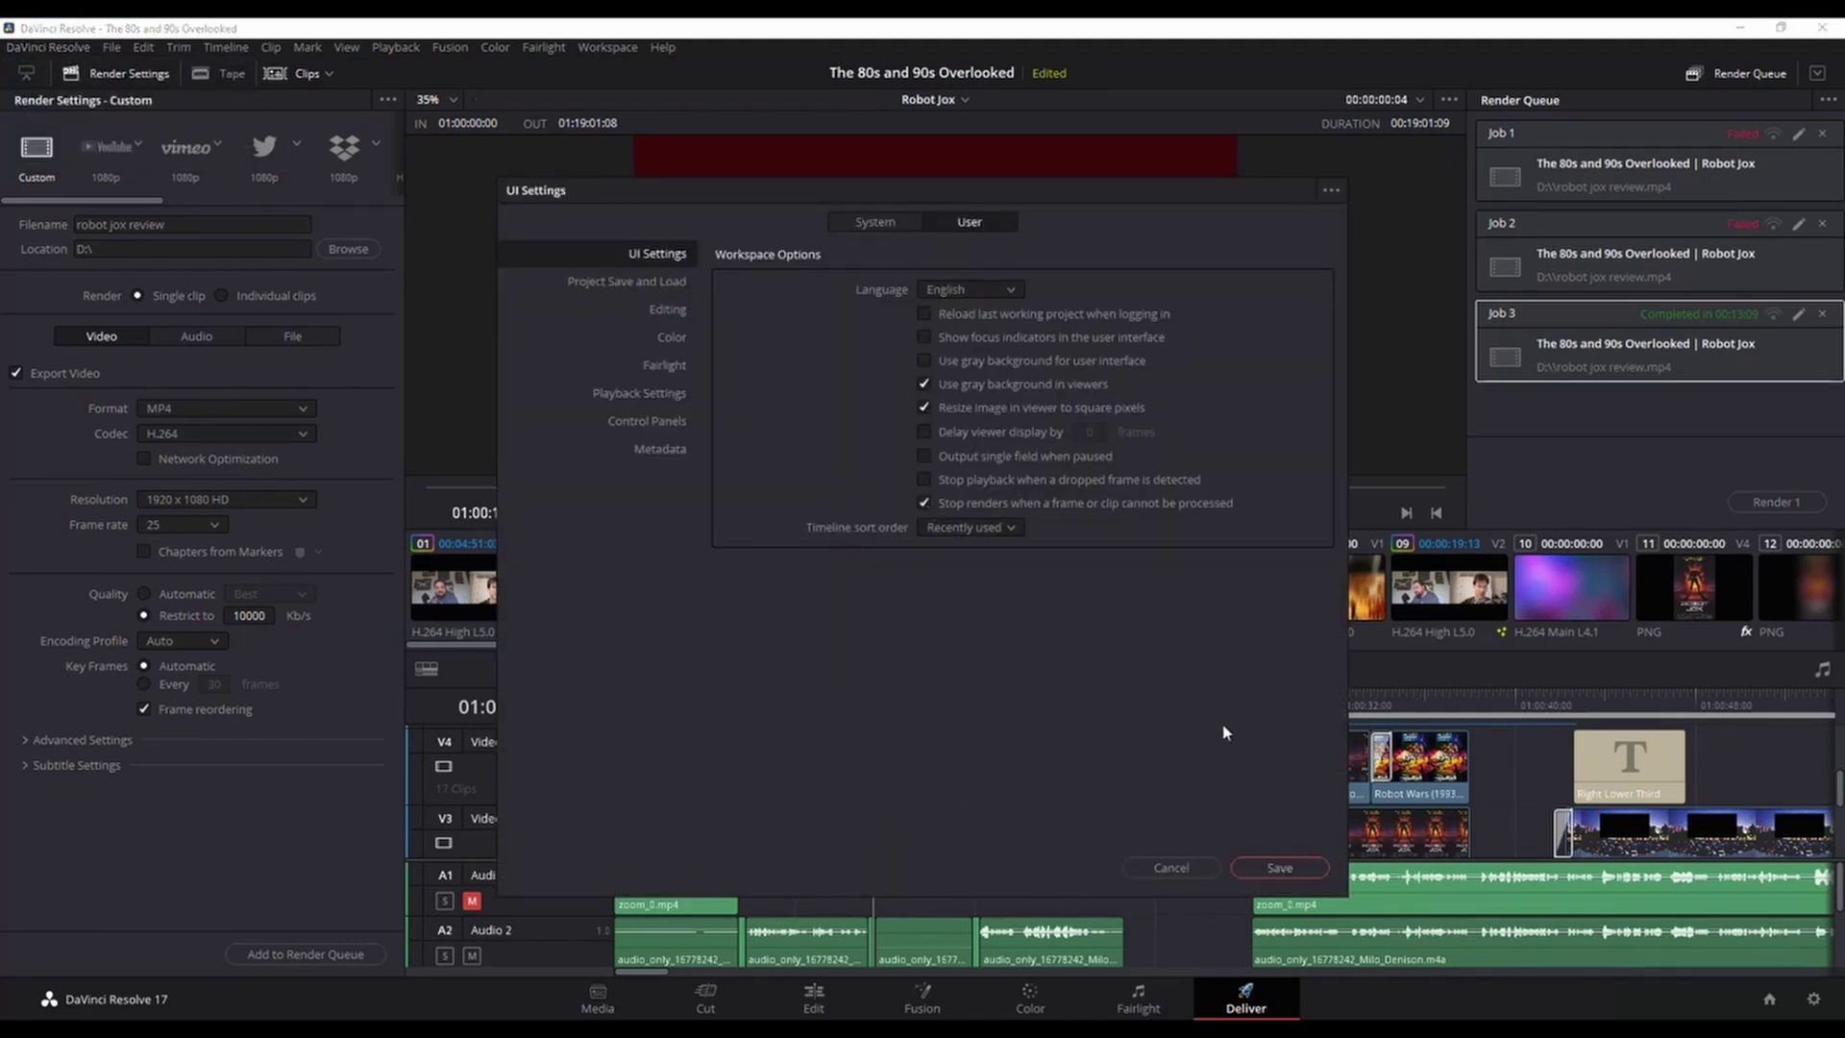
click(1266, 869)
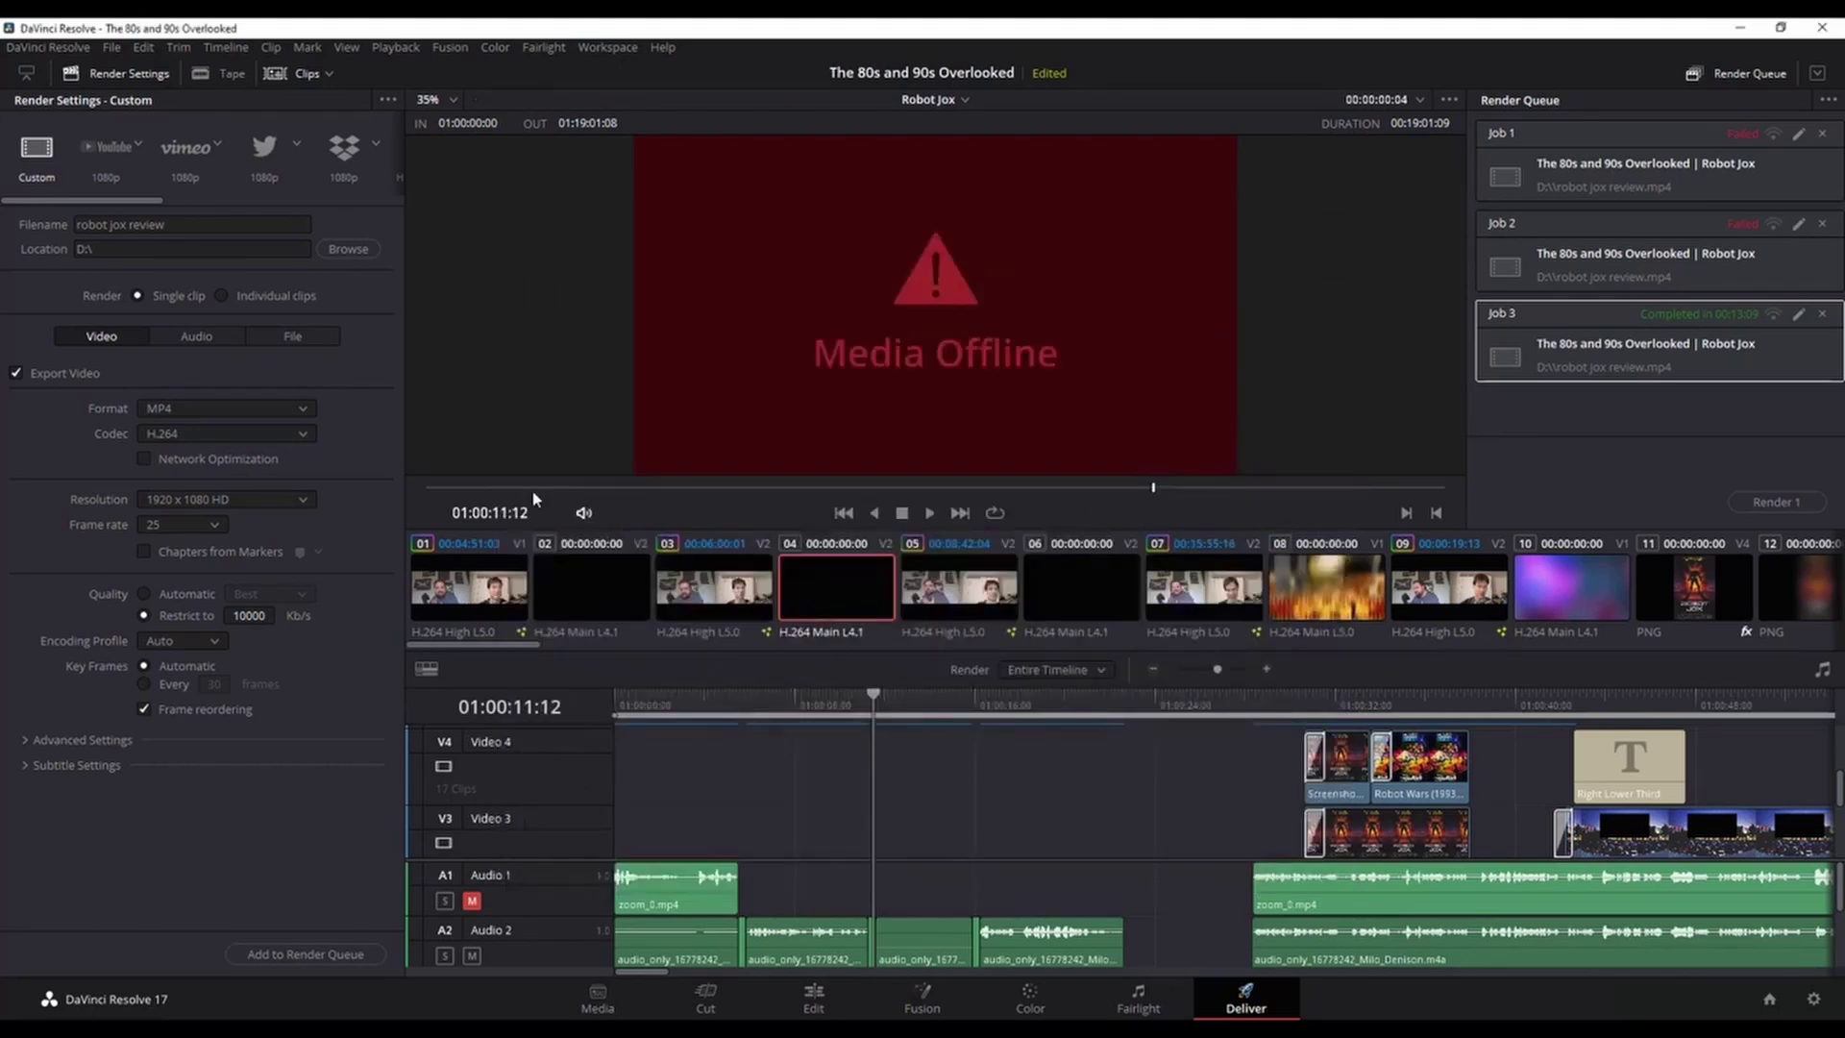
Queue the timeline as 'robot jox review2' and start rendering Job 4
click(294, 954)
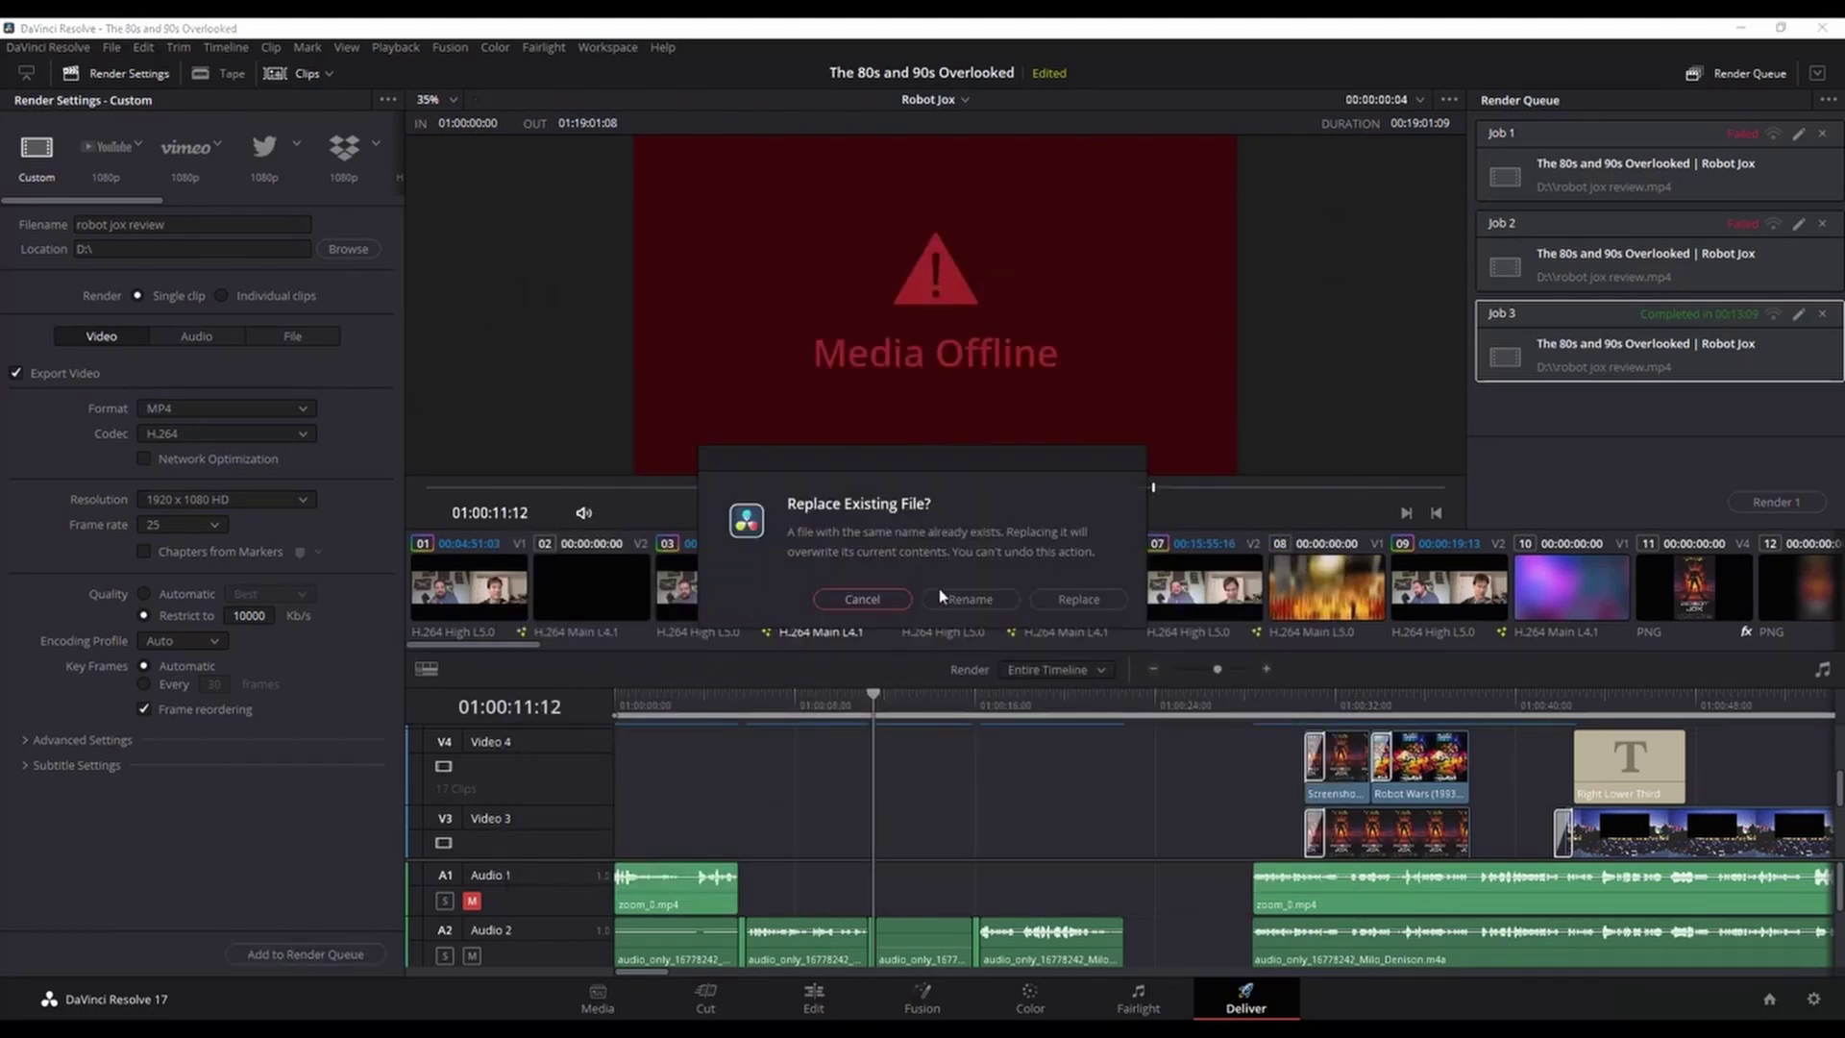
click(1006, 599)
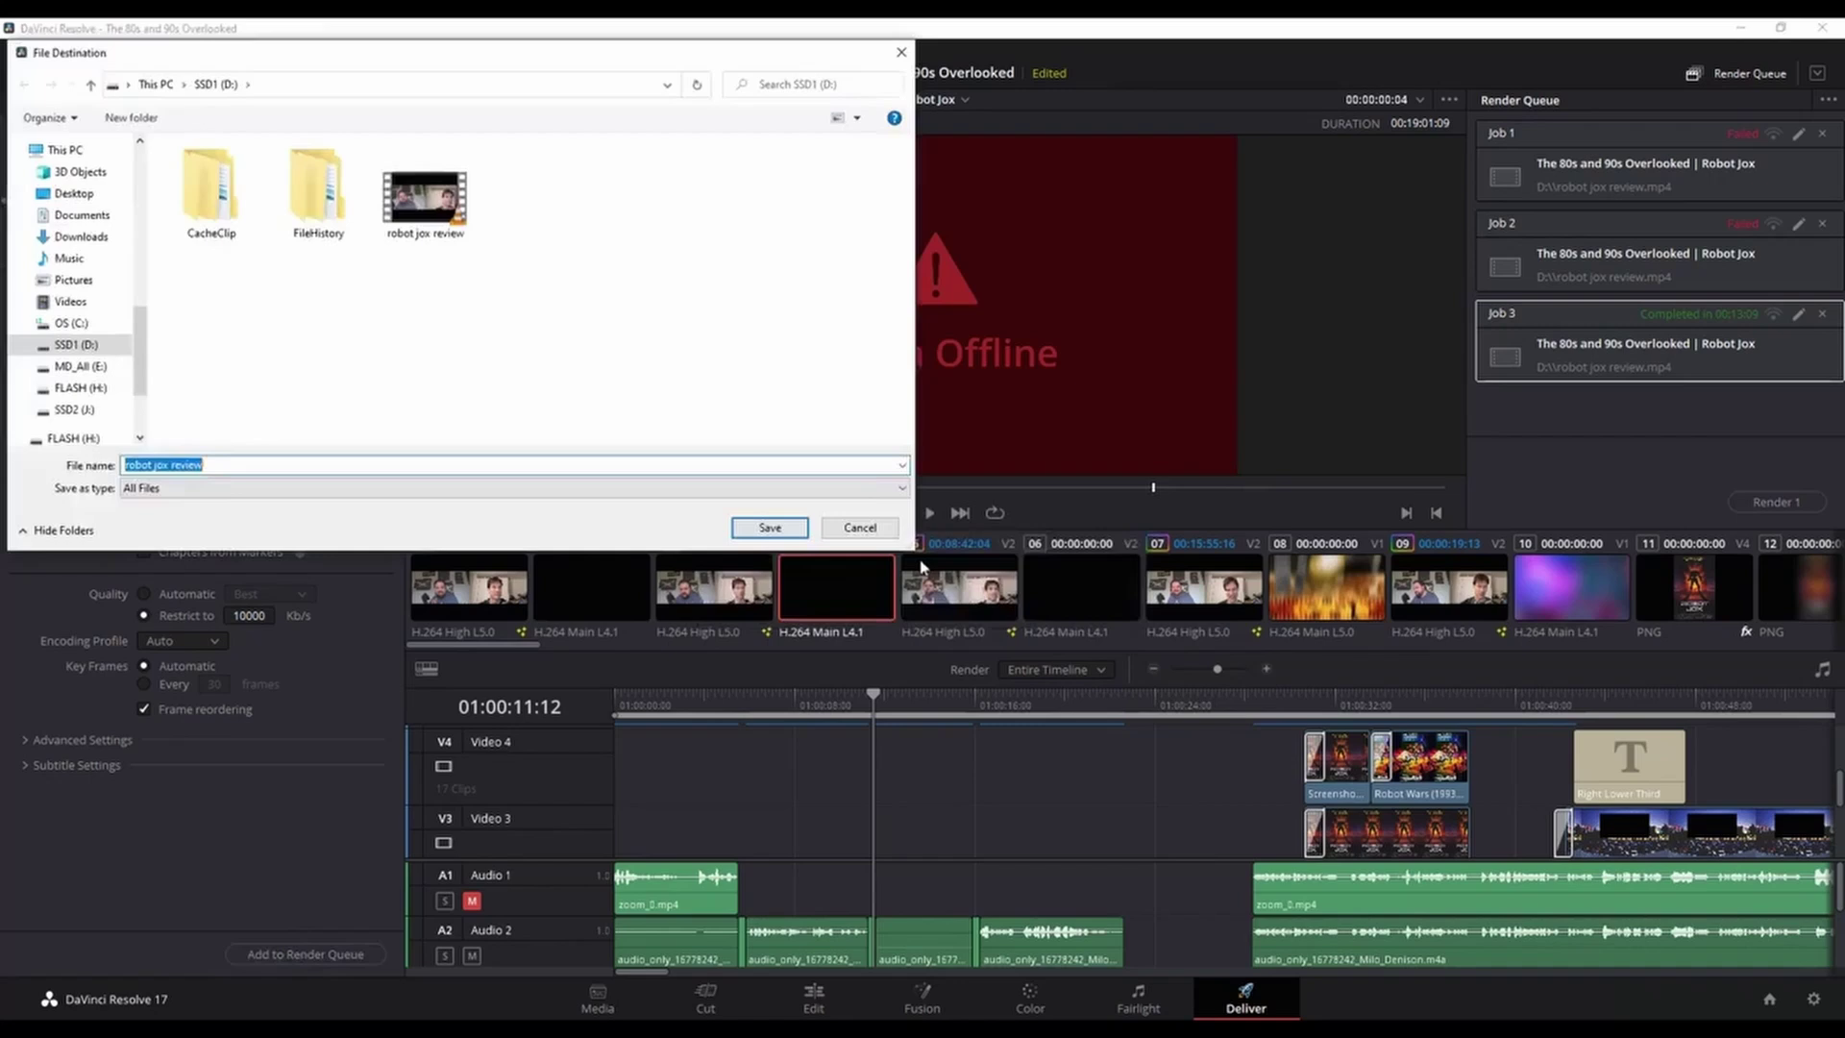
click(312, 462)
text(2)
click(768, 528)
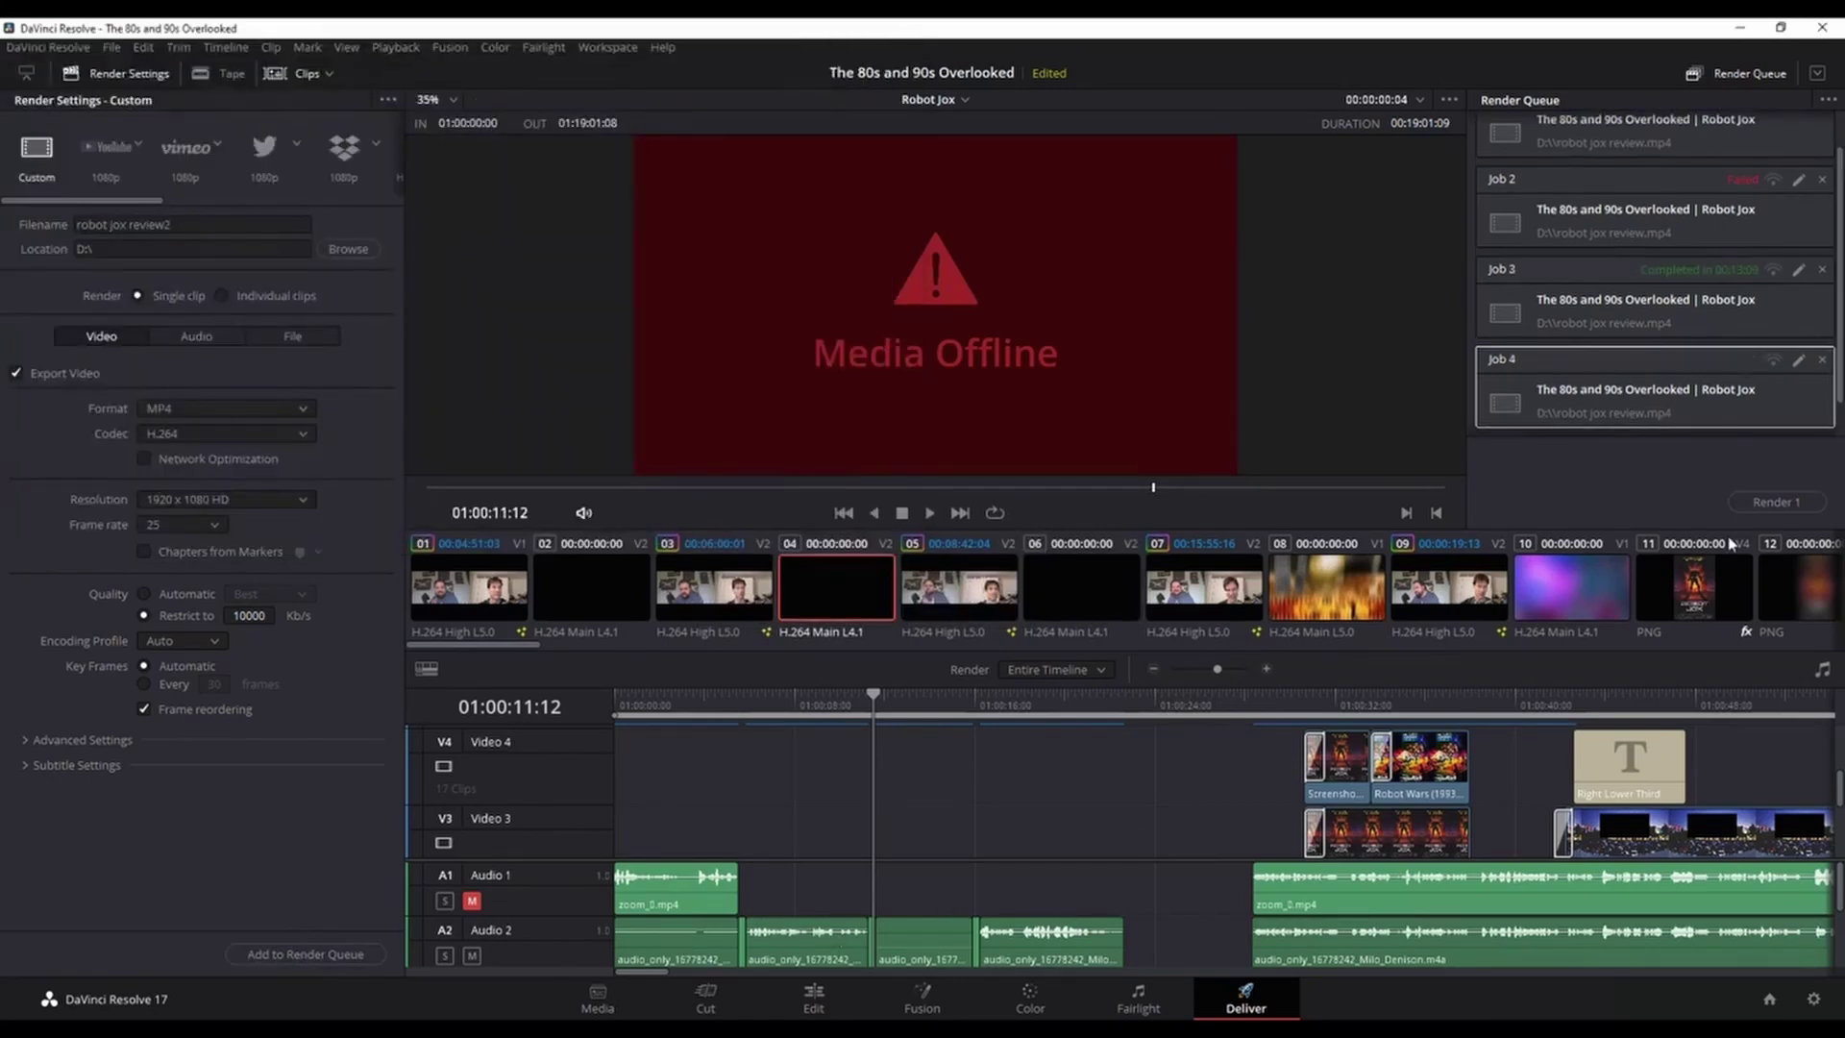
click(1776, 501)
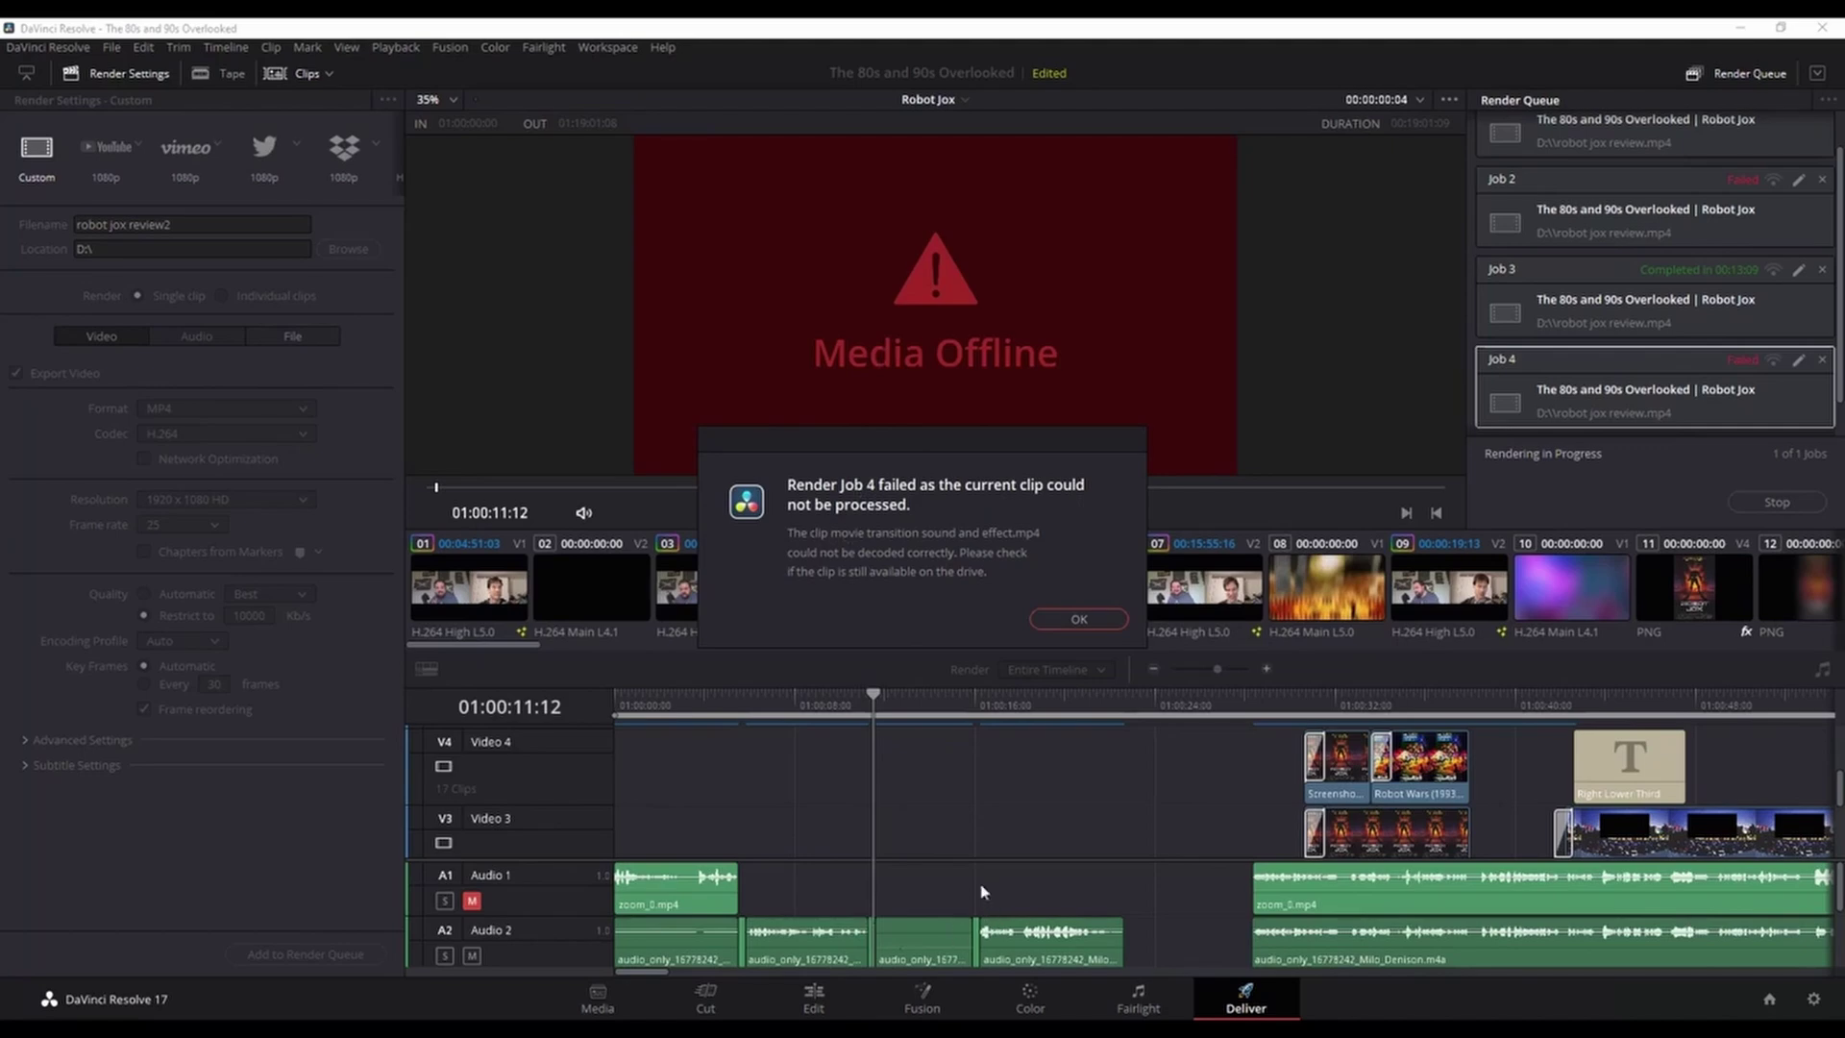
Dismiss the 'Render Job 4 failed' message and go back to the Edit page
click(1061, 620)
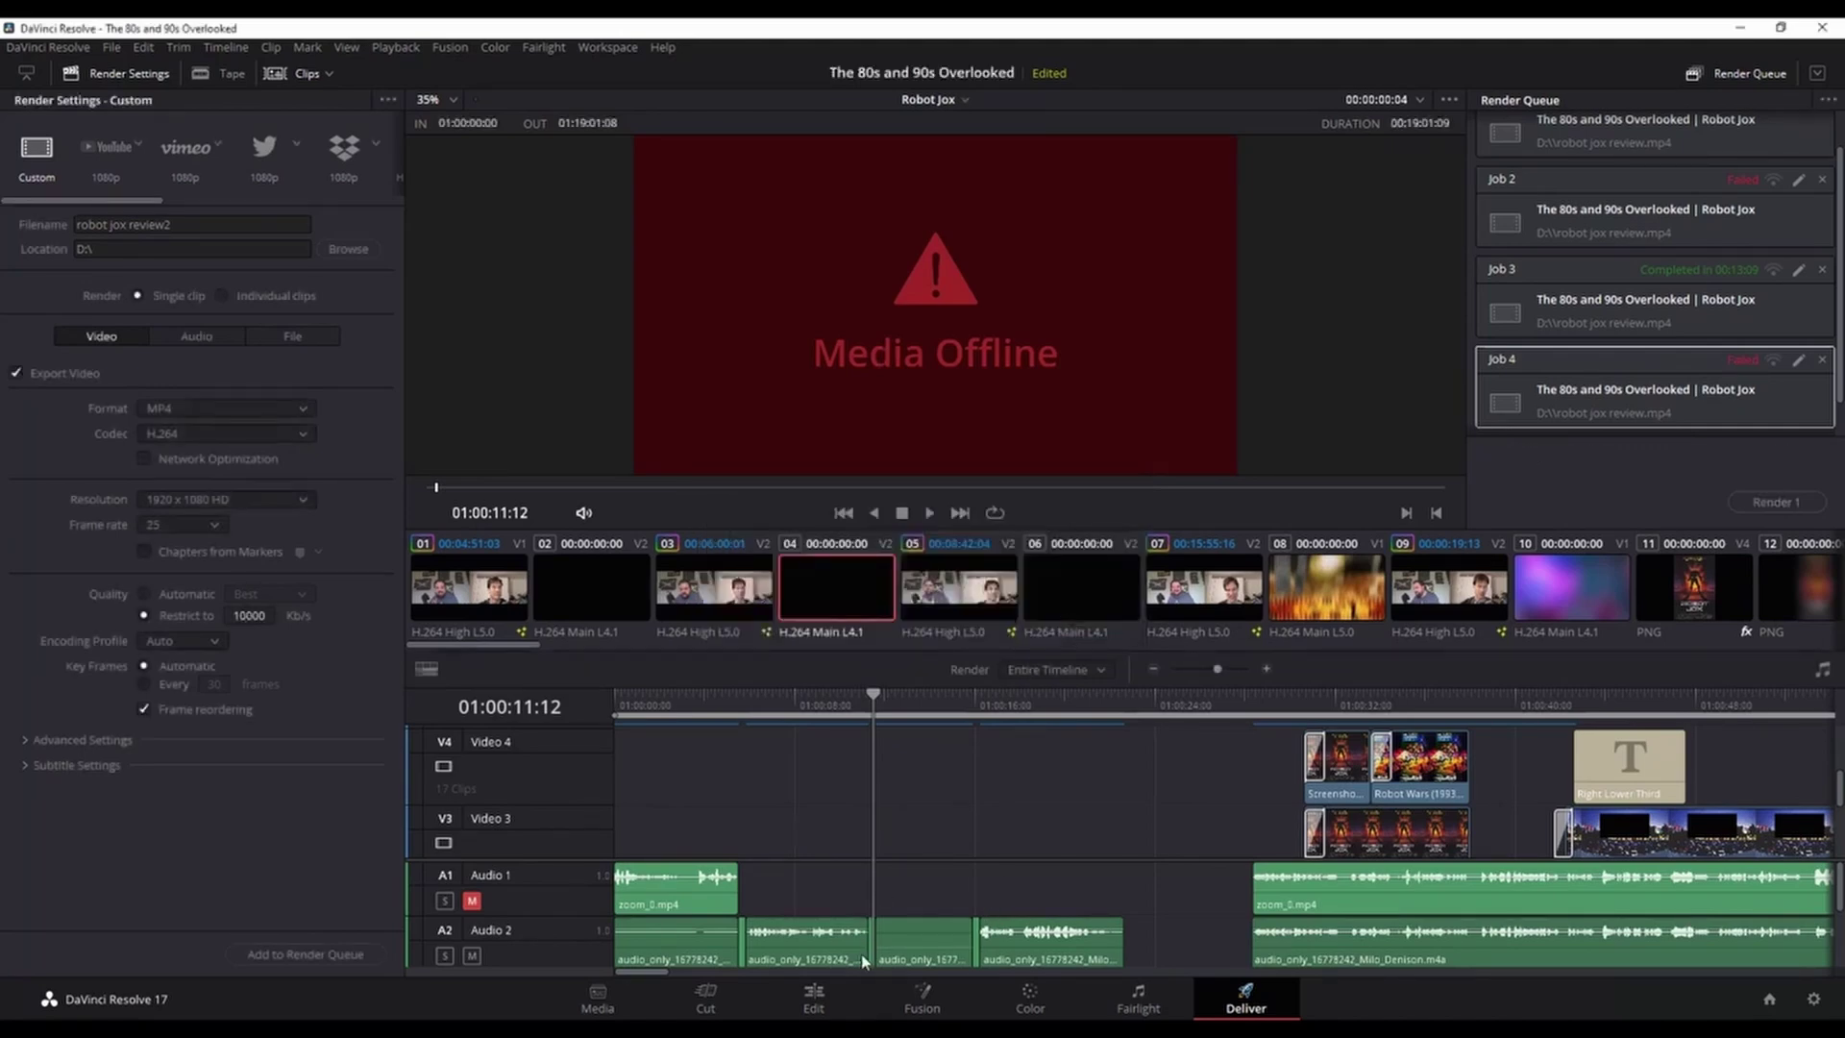
click(814, 999)
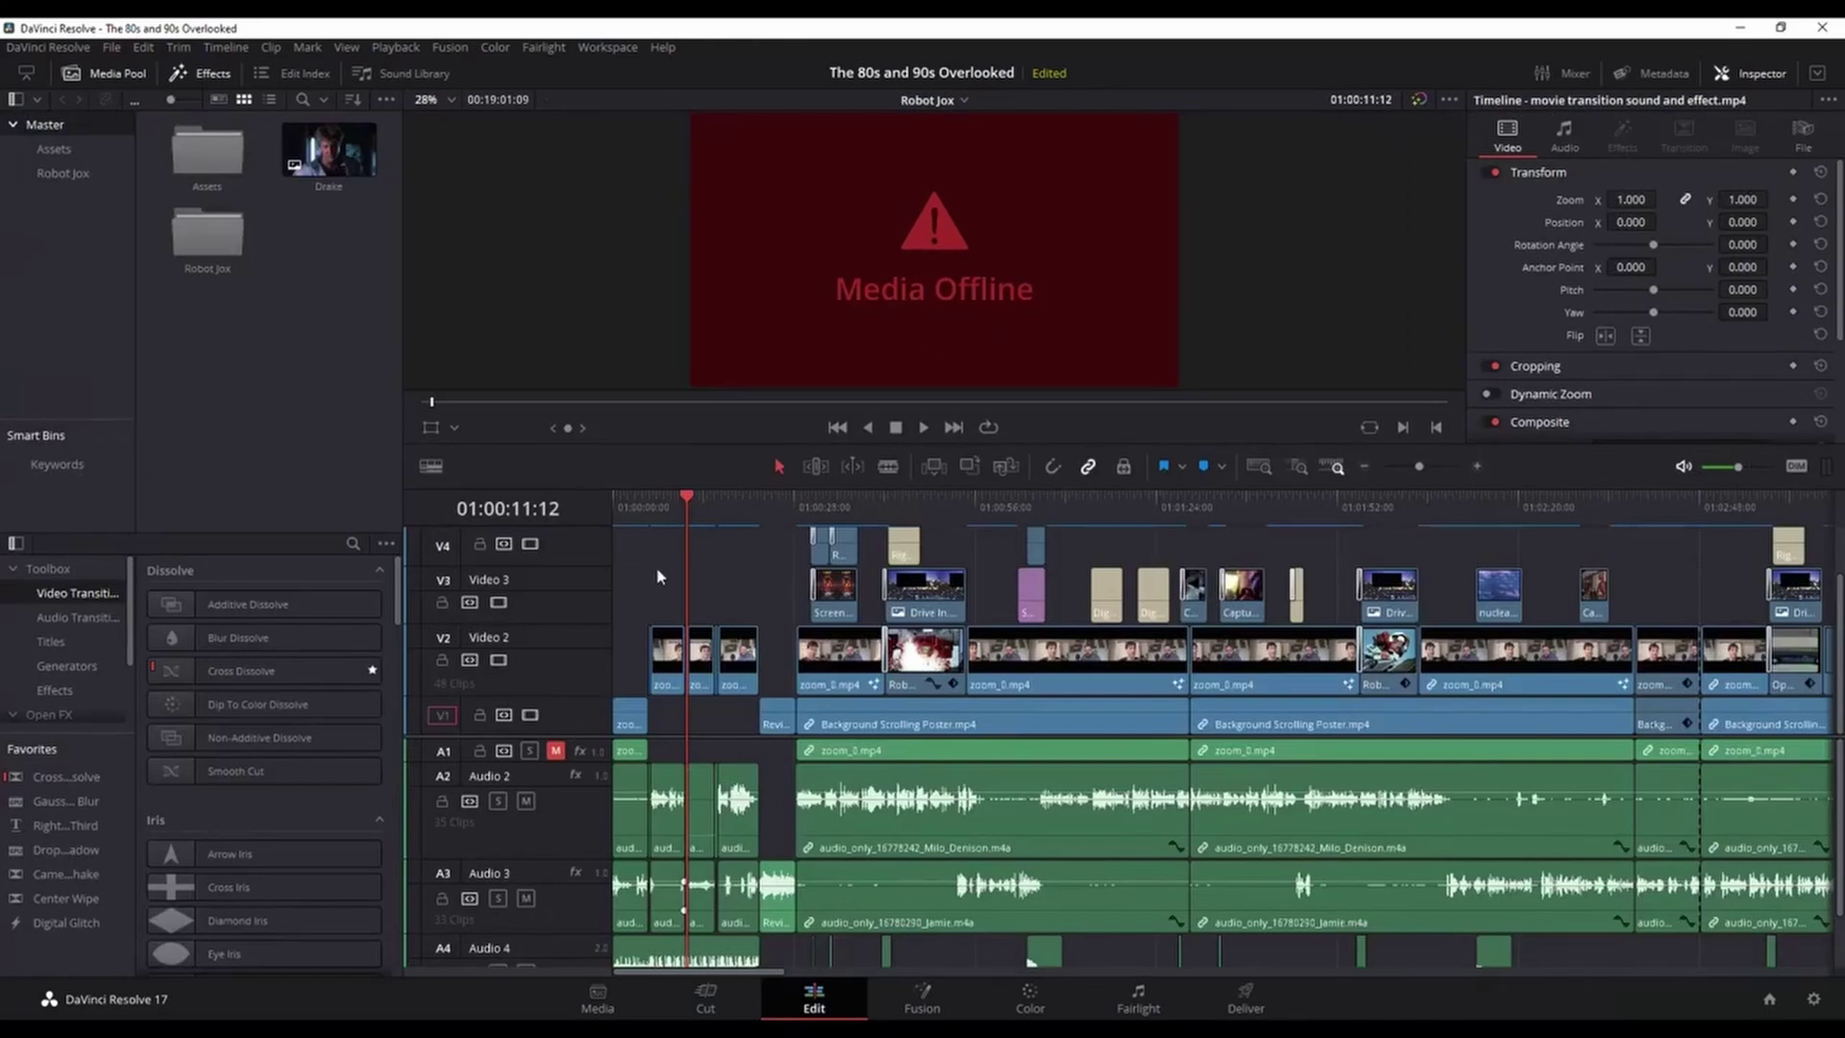